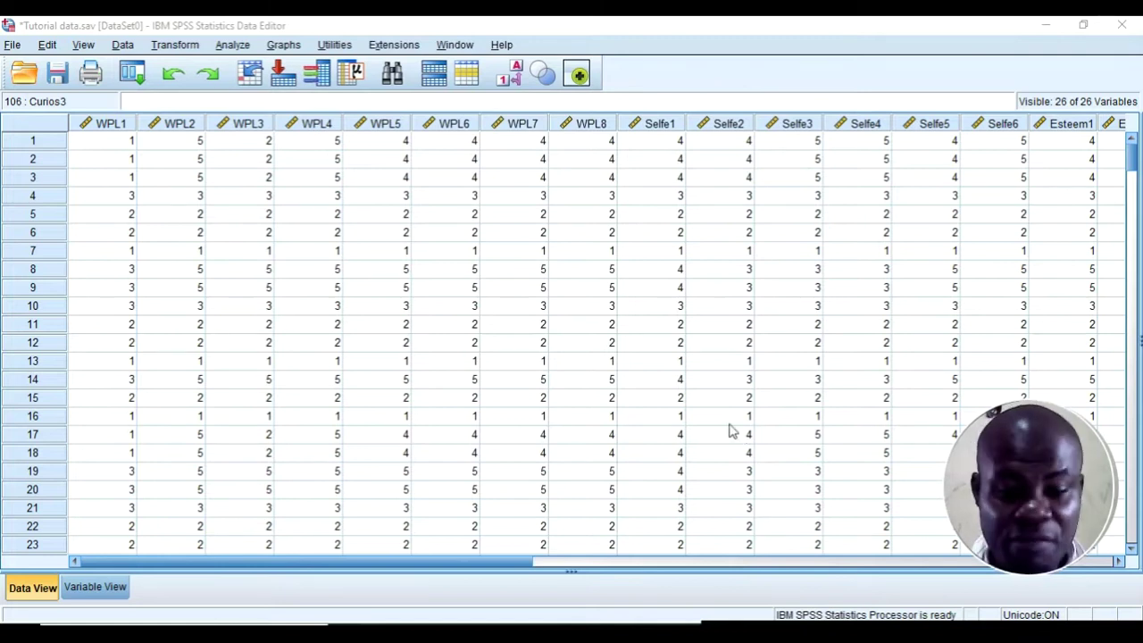
# Step: Look through the survey responses in the dataset for missing or irregular entries
pyautogui.scroll(-4, 523, 306)
pyautogui.scroll(4, 522, 306)
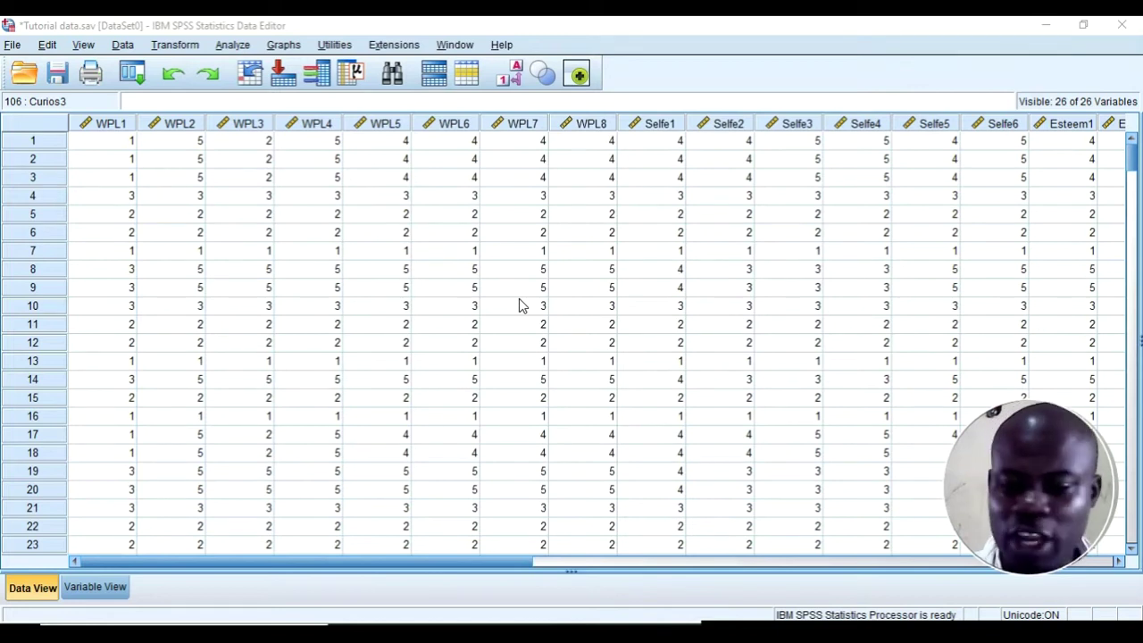
pyautogui.scroll(-1, 523, 306)
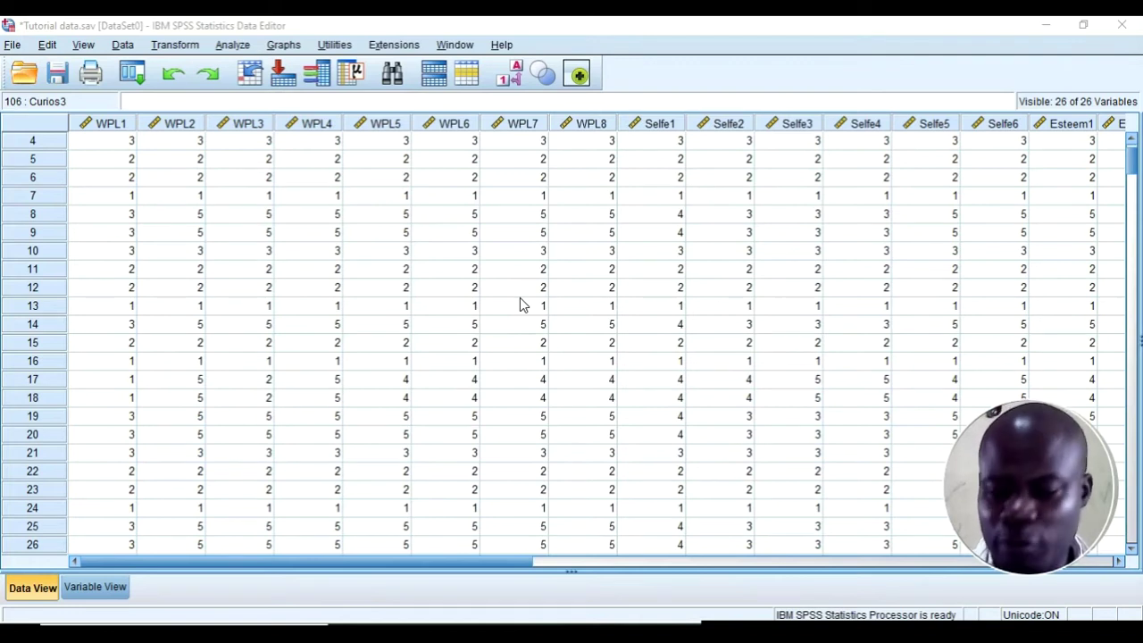
pyautogui.scroll(-5, 522, 305)
pyautogui.scroll(6, 524, 319)
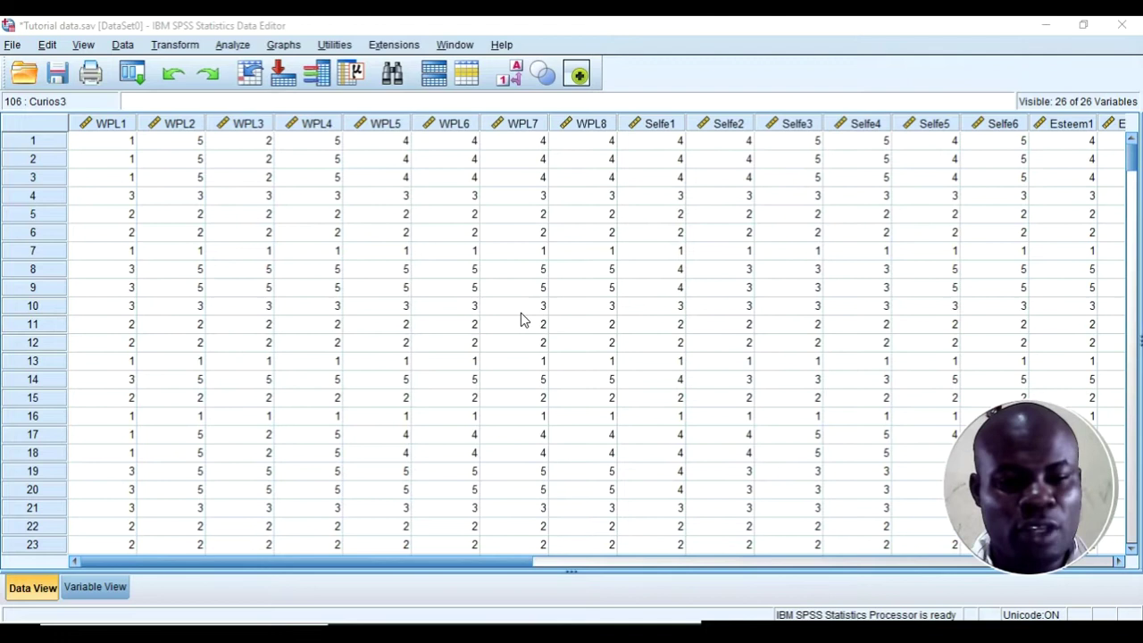
pyautogui.scroll(-2, 523, 320)
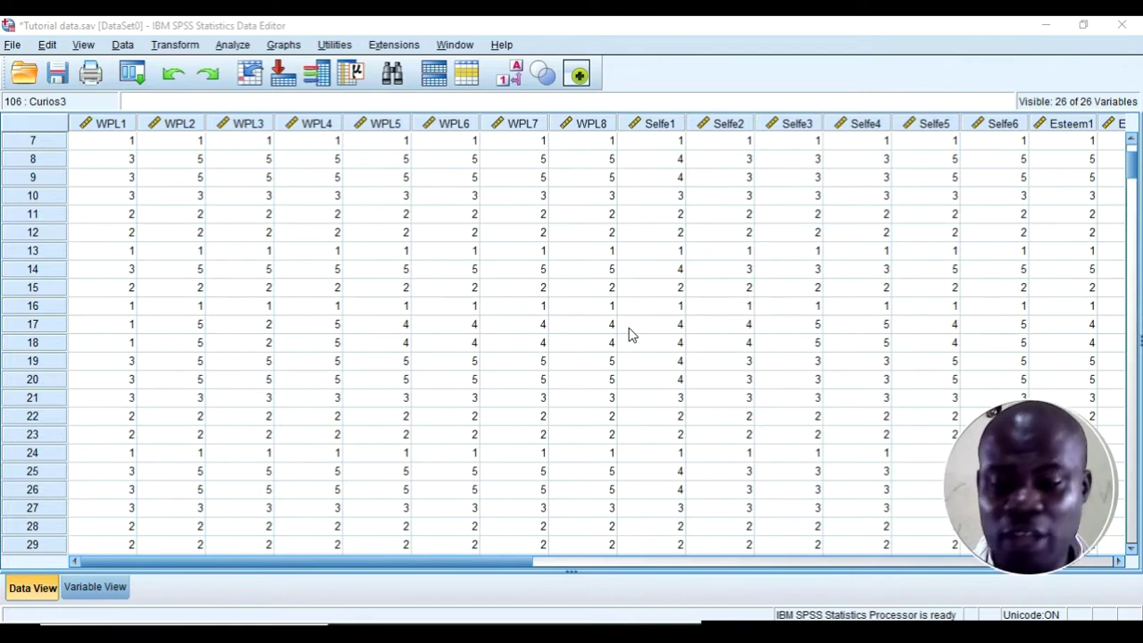
pyautogui.scroll(-5, 629, 334)
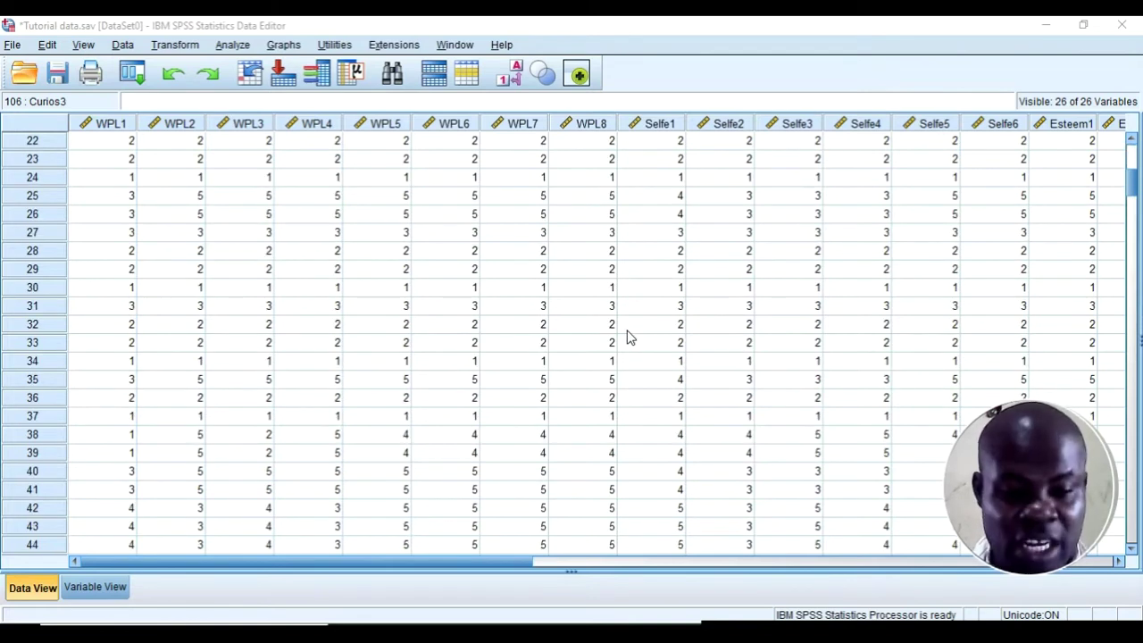
pyautogui.scroll(-4, 626, 337)
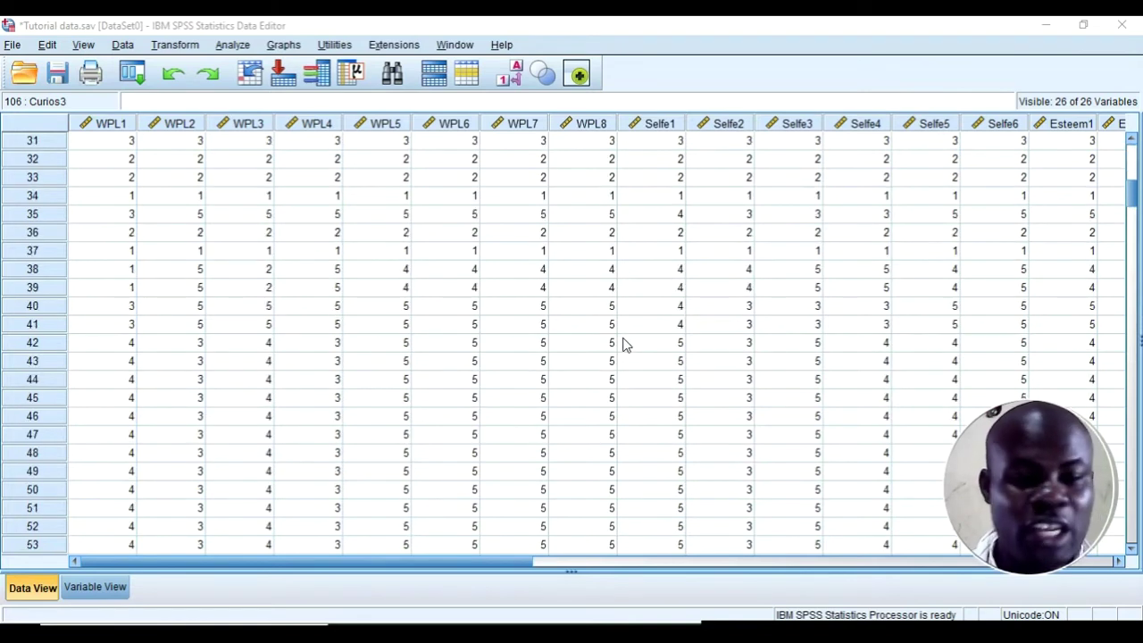
pyautogui.scroll(2, 625, 346)
pyautogui.scroll(3, 625, 346)
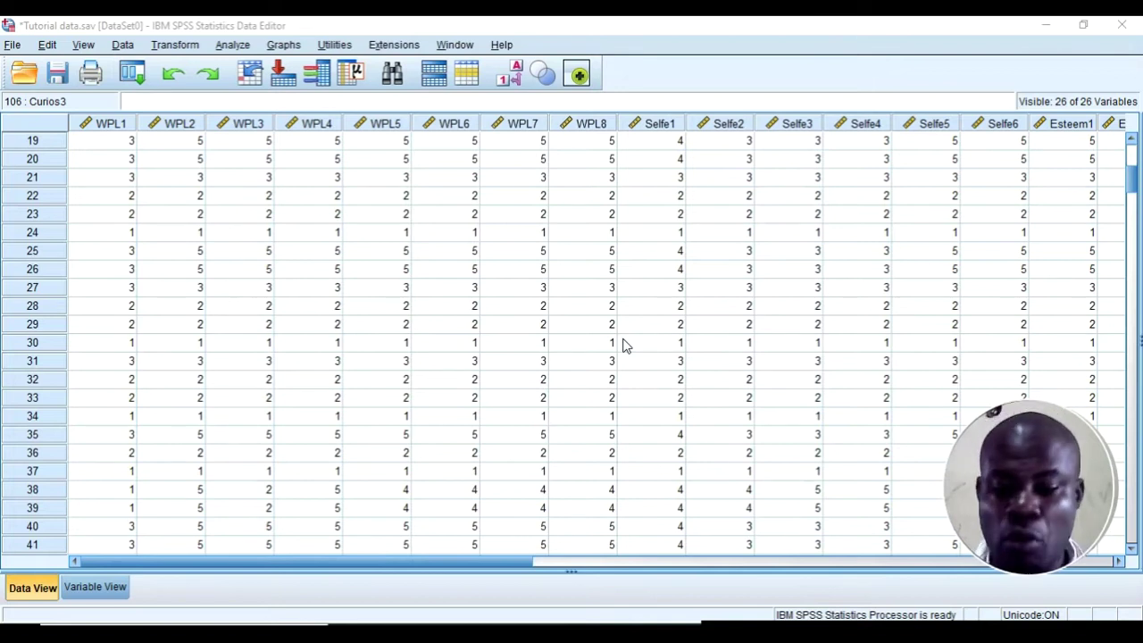
pyautogui.scroll(-2, 625, 346)
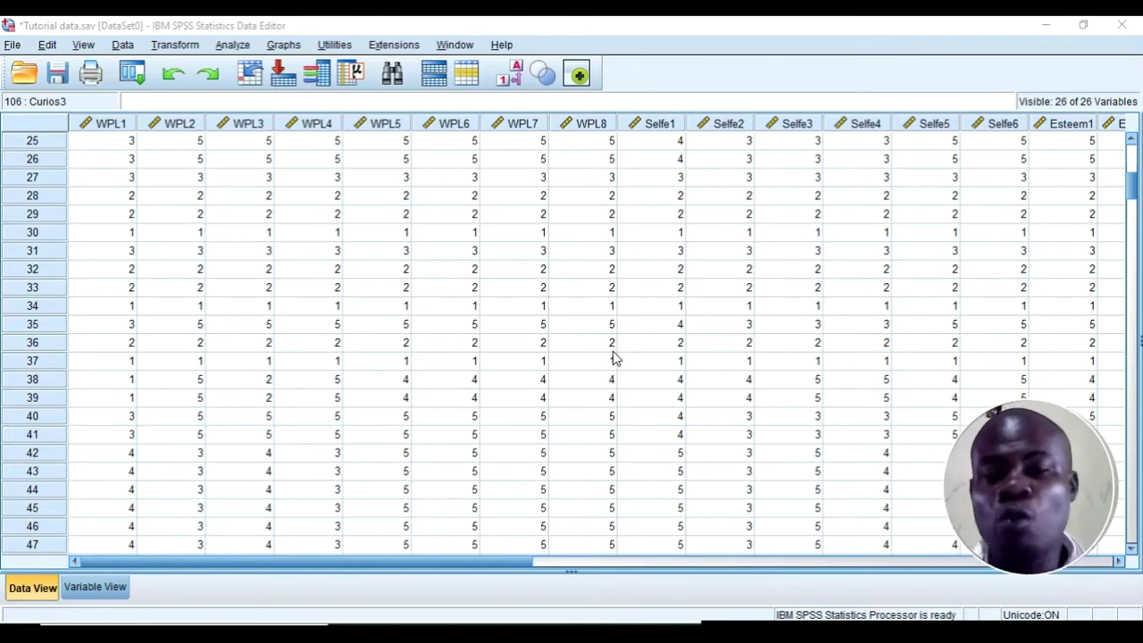
pyautogui.scroll(-5, 614, 357)
pyautogui.scroll(3, 614, 358)
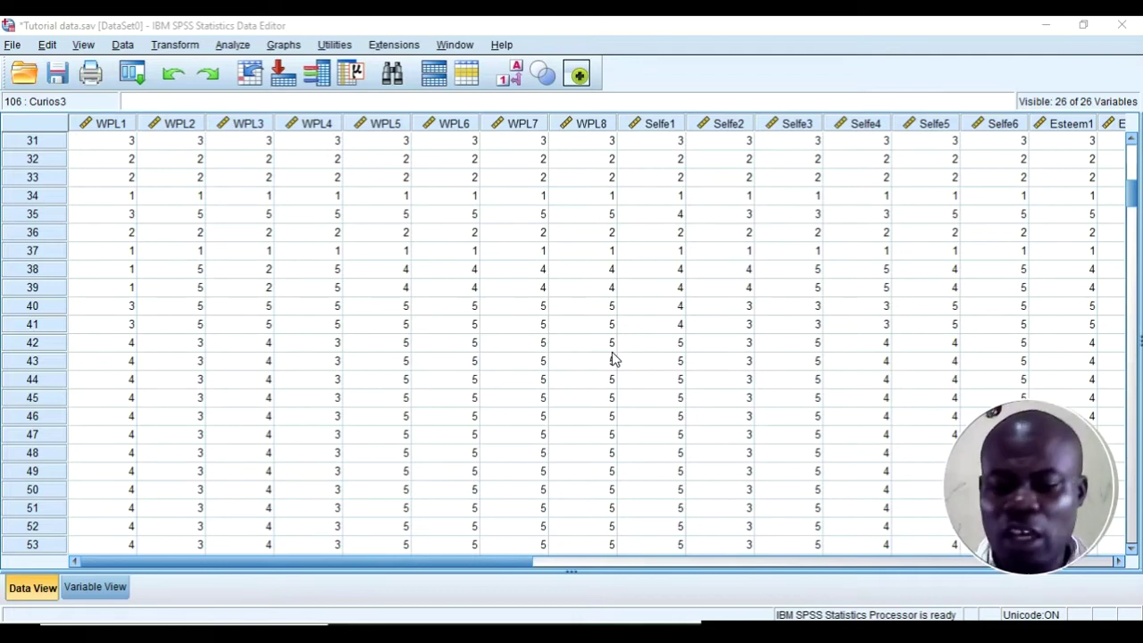
pyautogui.scroll(-3, 615, 359)
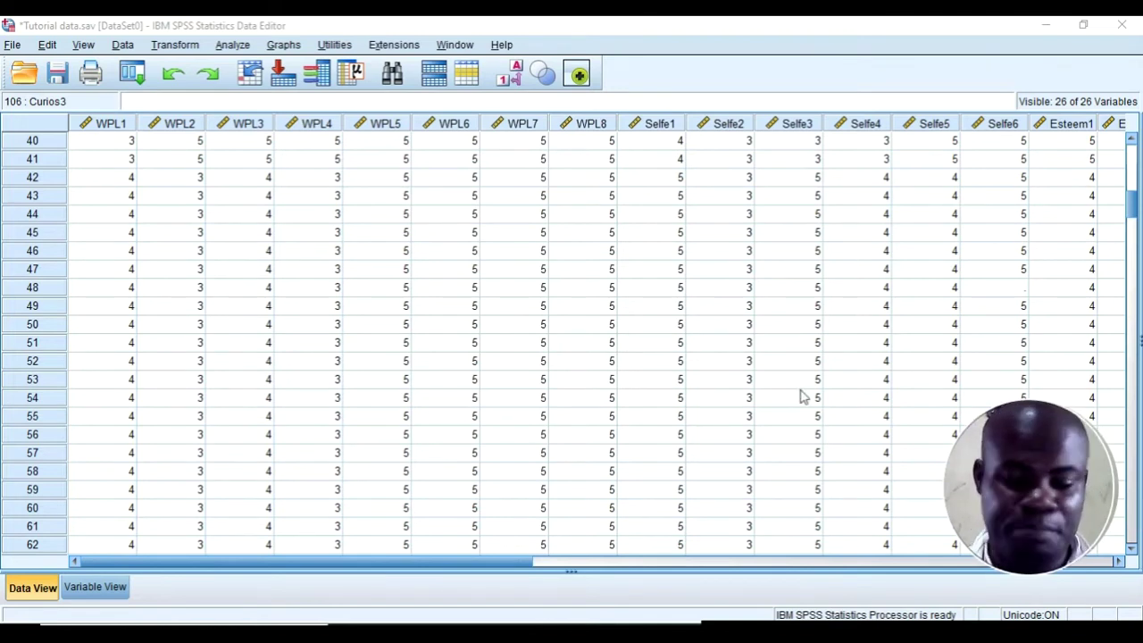
pyautogui.scroll(-15, 651, 360)
pyautogui.scroll(-9, 651, 362)
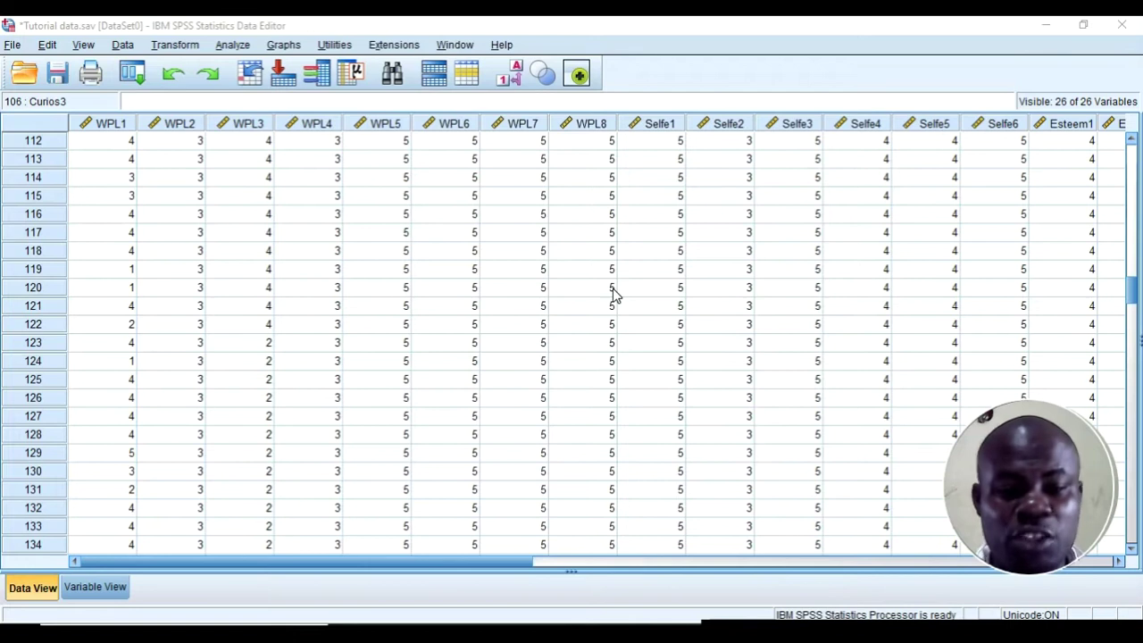
# Step: Show value labels instead of numeric codes in the data and examine the Age and Gender entries
pyautogui.click(511, 79)
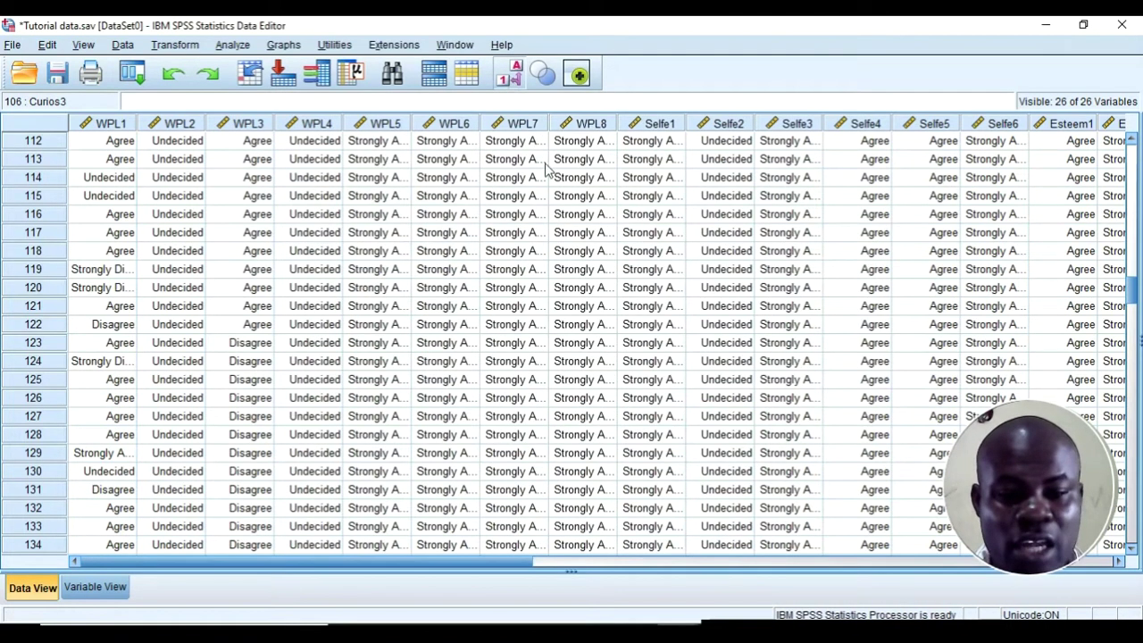
pyautogui.moveTo(1131, 293); pyautogui.dragTo(1136, 472)
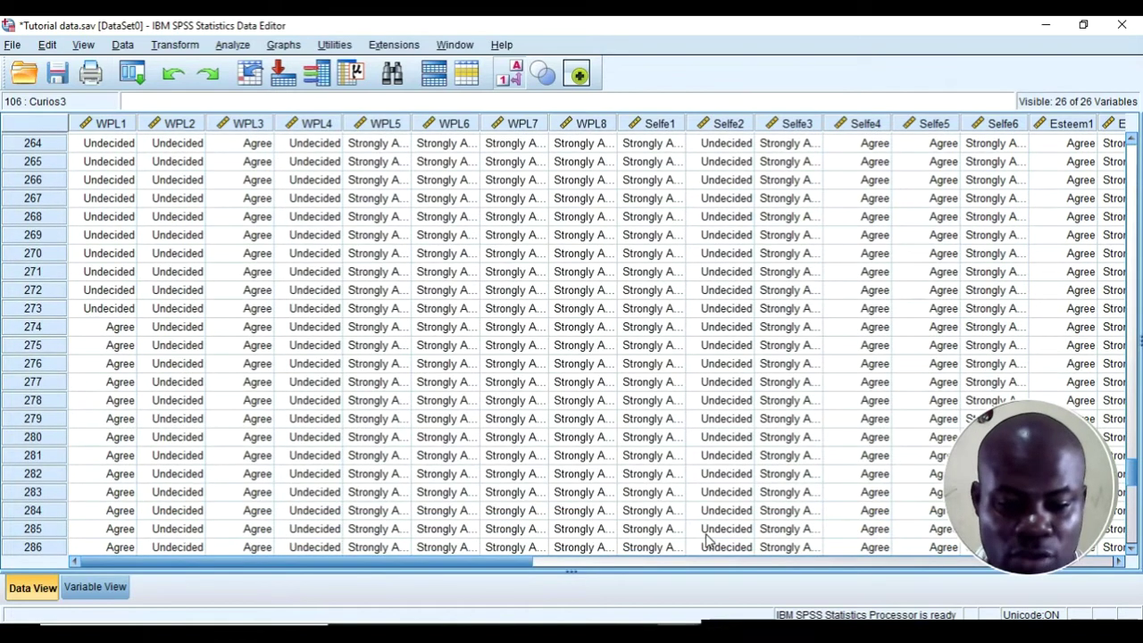
pyautogui.moveTo(514, 568); pyautogui.dragTo(974, 612)
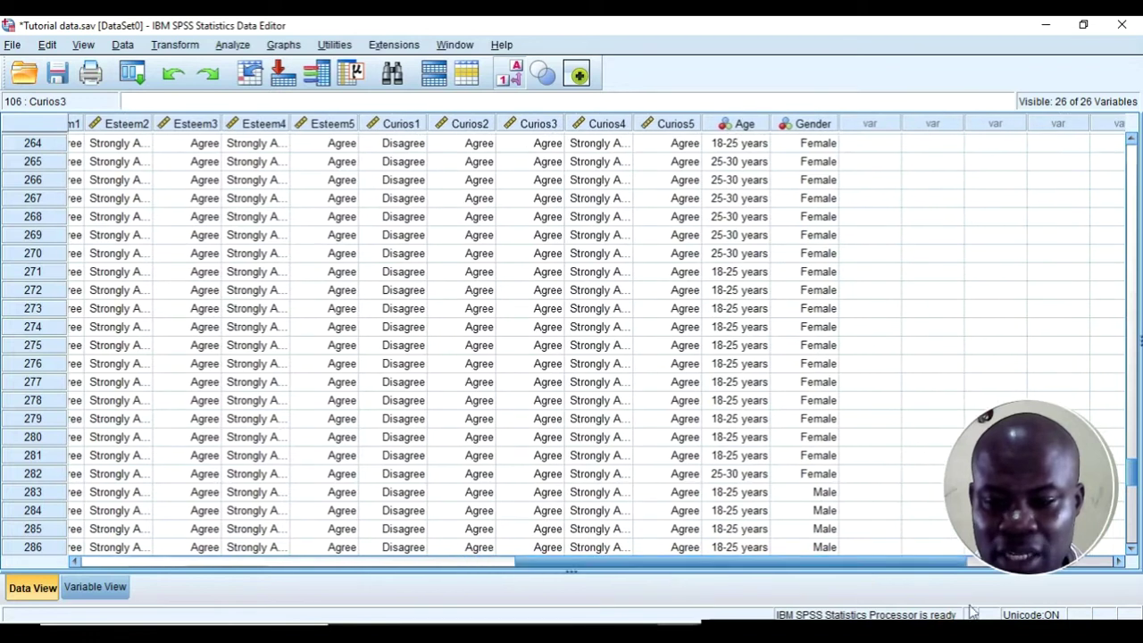
pyautogui.moveTo(1131, 473); pyautogui.dragTo(1054, 201)
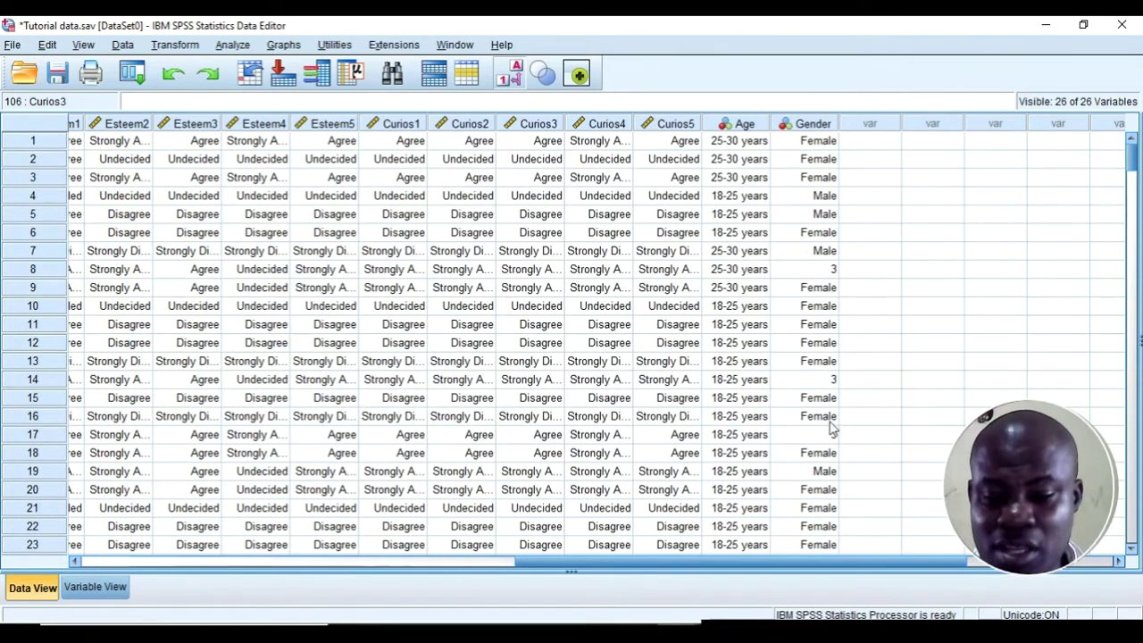
# Step: Check Gender's defined value labels against its data entries, and switch the data display back to numeric codes
pyautogui.click(94, 586)
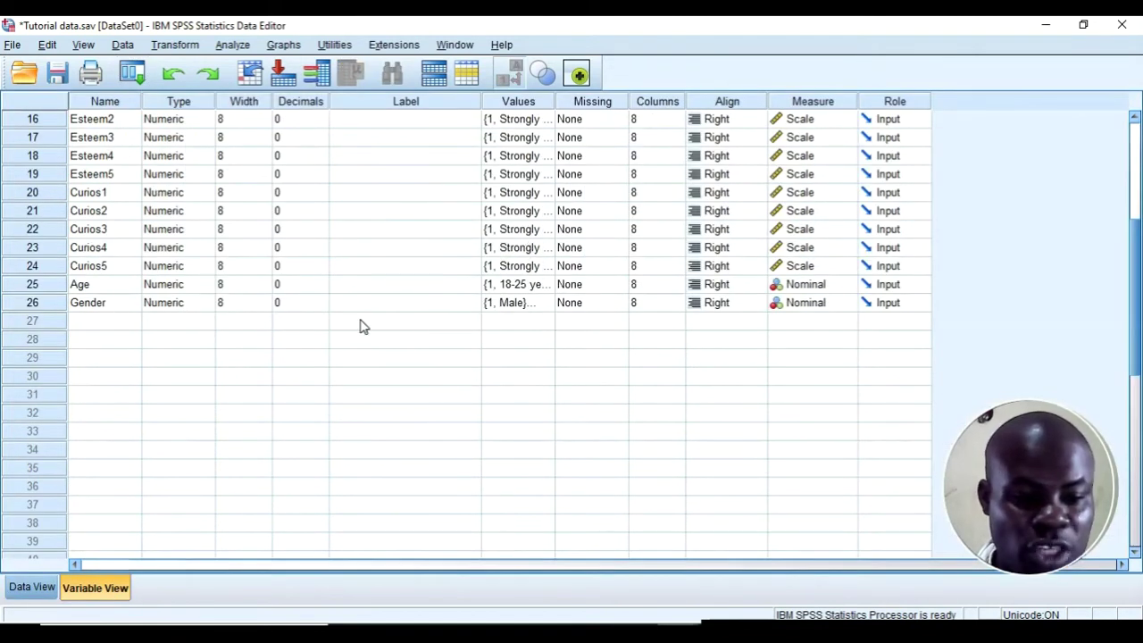
pyautogui.click(545, 304)
pyautogui.click(545, 305)
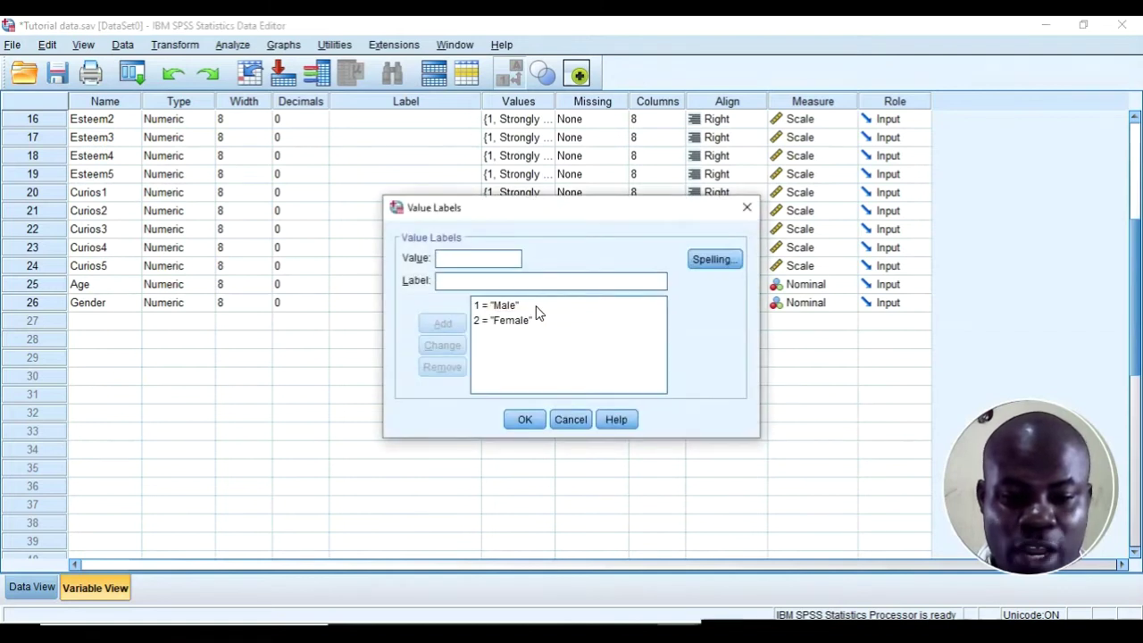
pyautogui.click(527, 423)
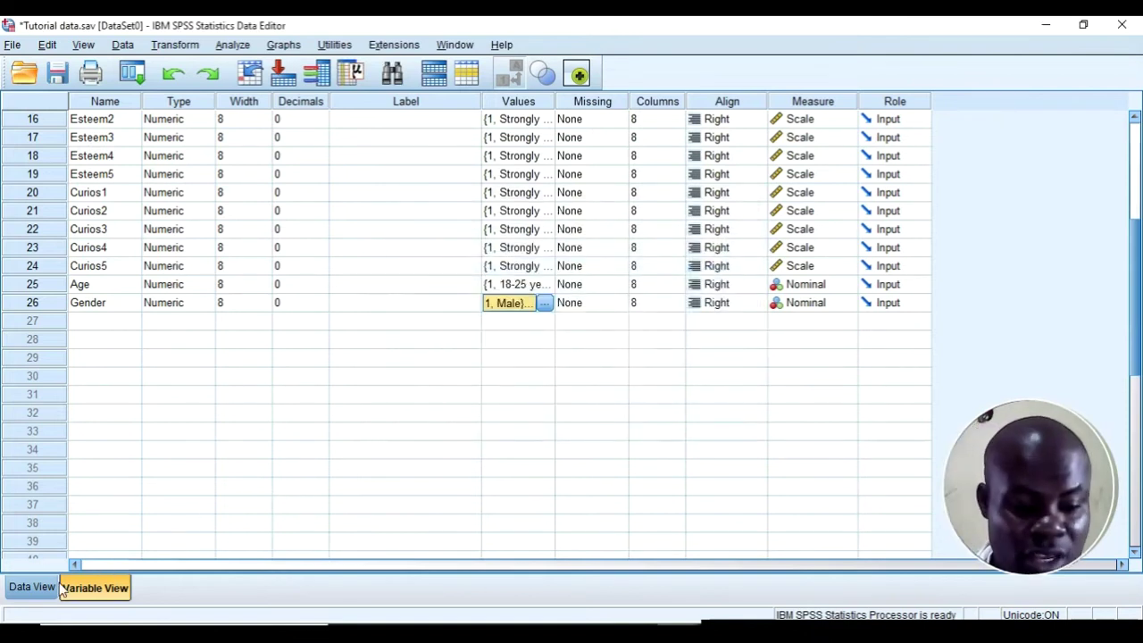
pyautogui.click(32, 586)
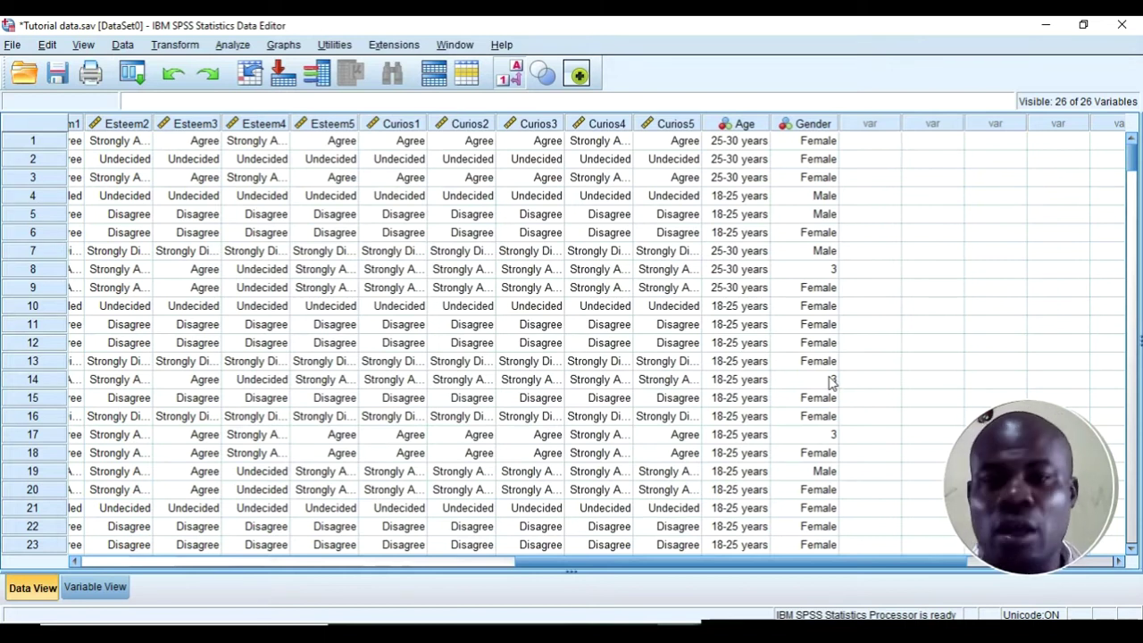
pyautogui.click(516, 73)
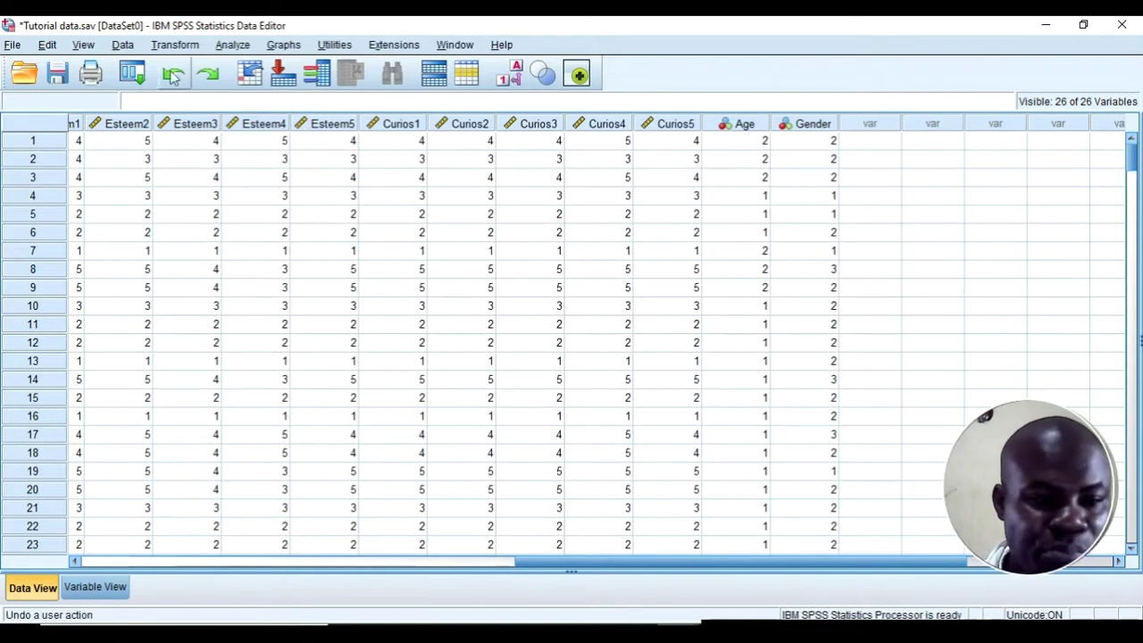
# Step: Set up a Frequencies analysis from cleared settings with the eight work placement learning items as its variables
pyautogui.click(234, 47)
pyautogui.moveTo(280, 90)
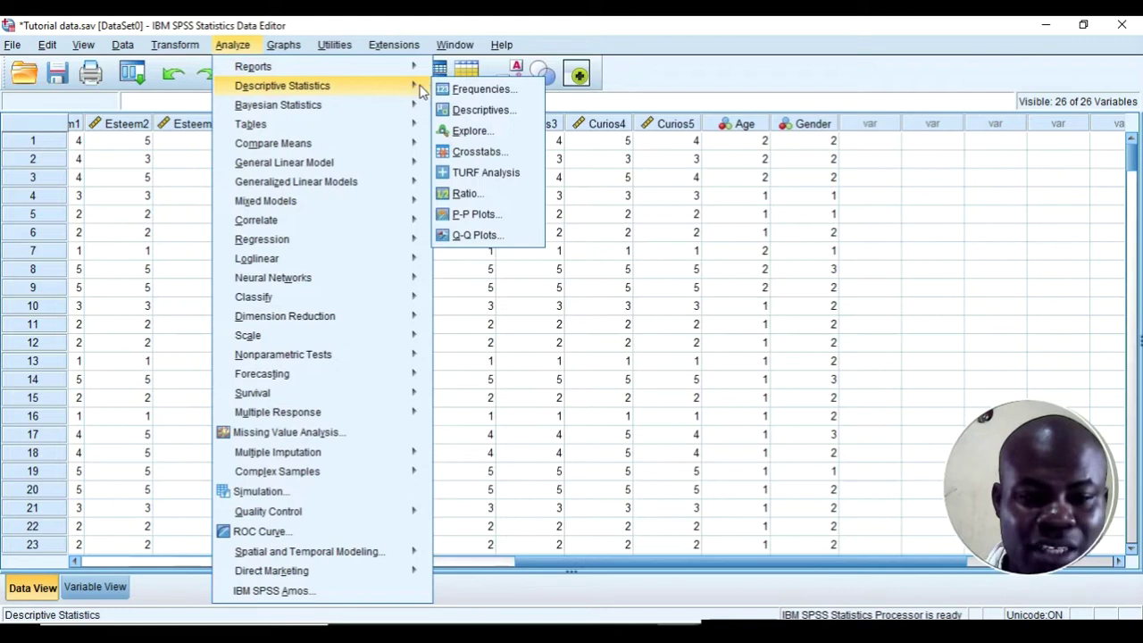
pyautogui.click(468, 90)
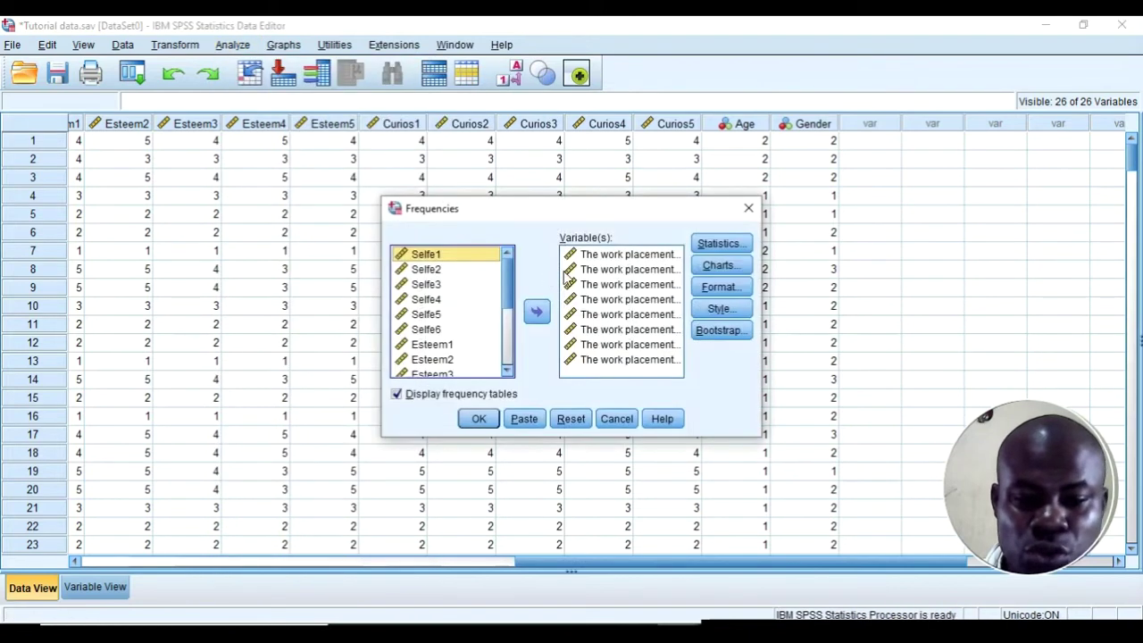
pyautogui.click(579, 418)
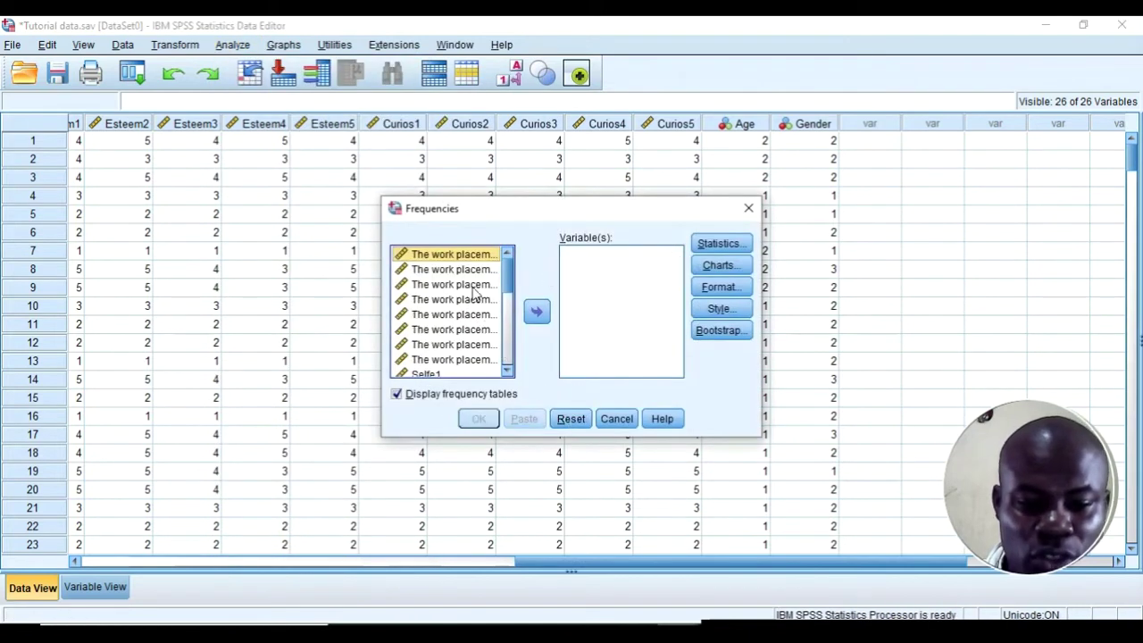
pyautogui.keyDown('shift'); pyautogui.click(454, 359); pyautogui.keyUp('shift')
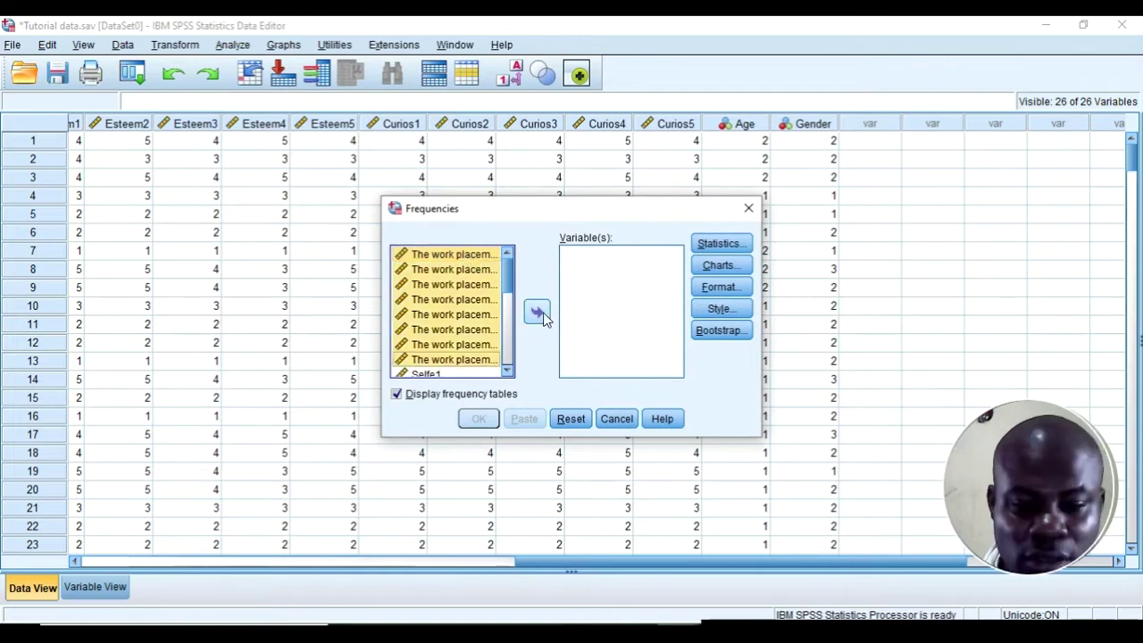
pyautogui.click(538, 312)
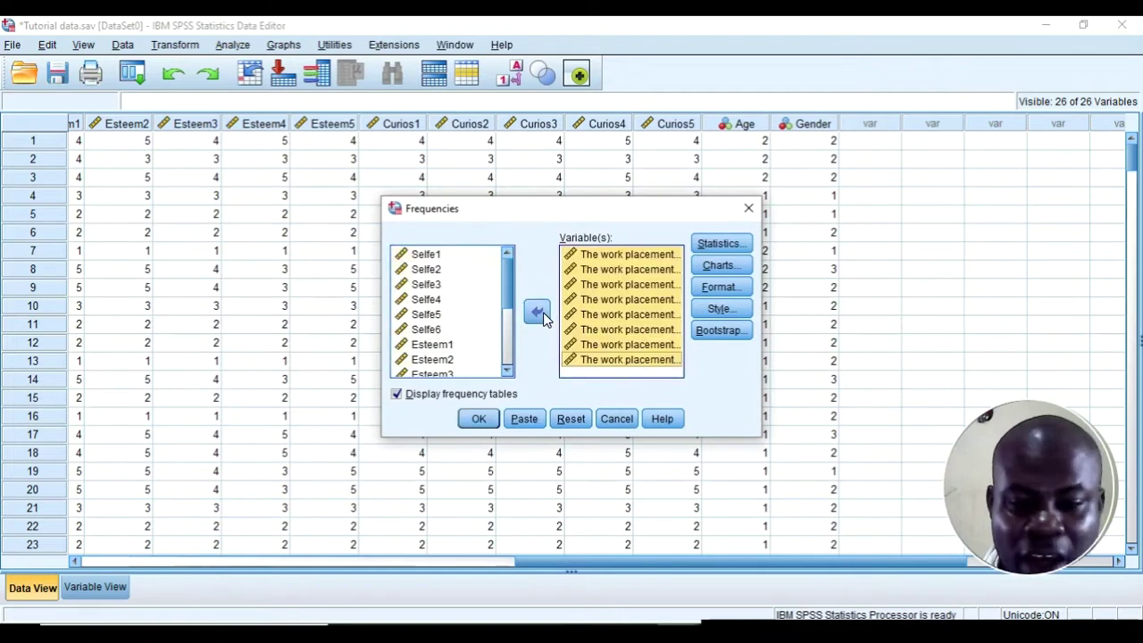
pyautogui.click(710, 243)
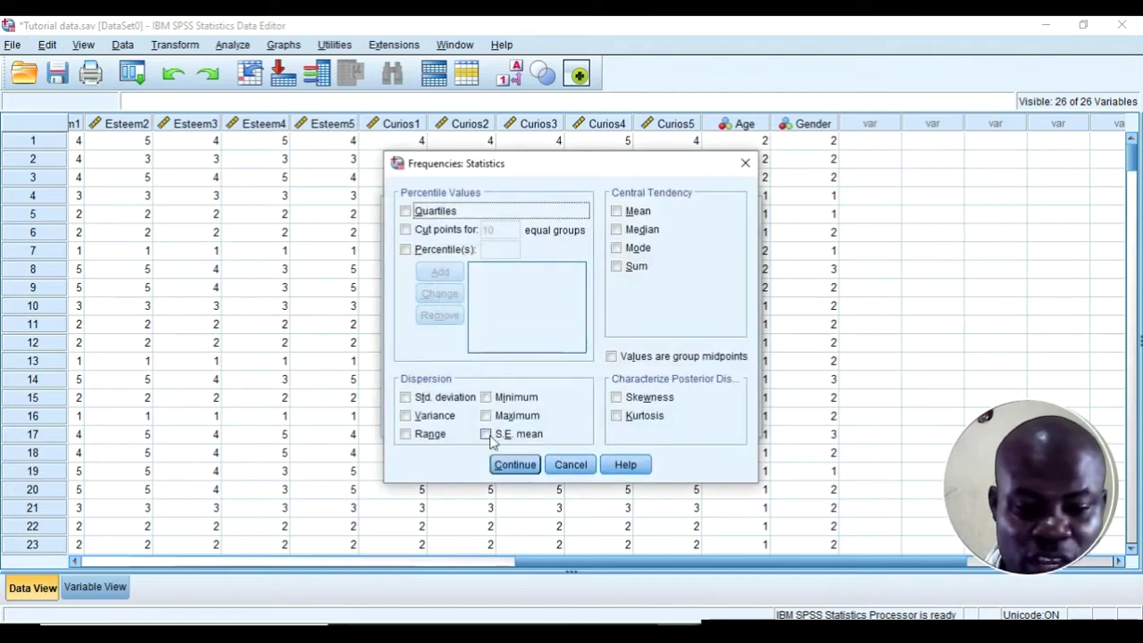
pyautogui.click(554, 465)
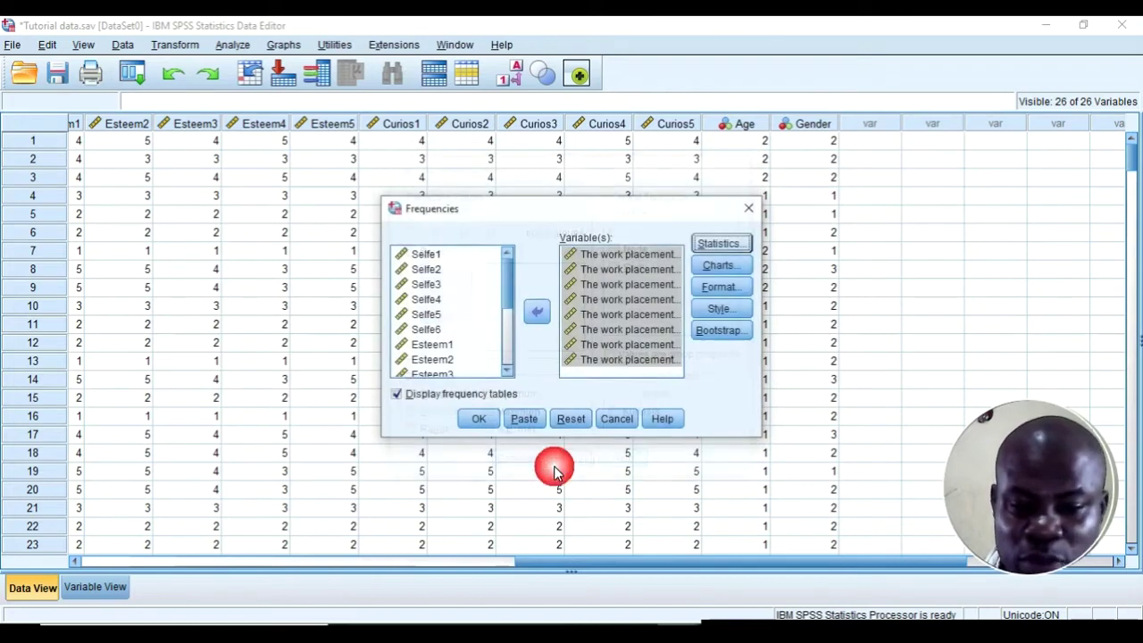
pyautogui.click(396, 394)
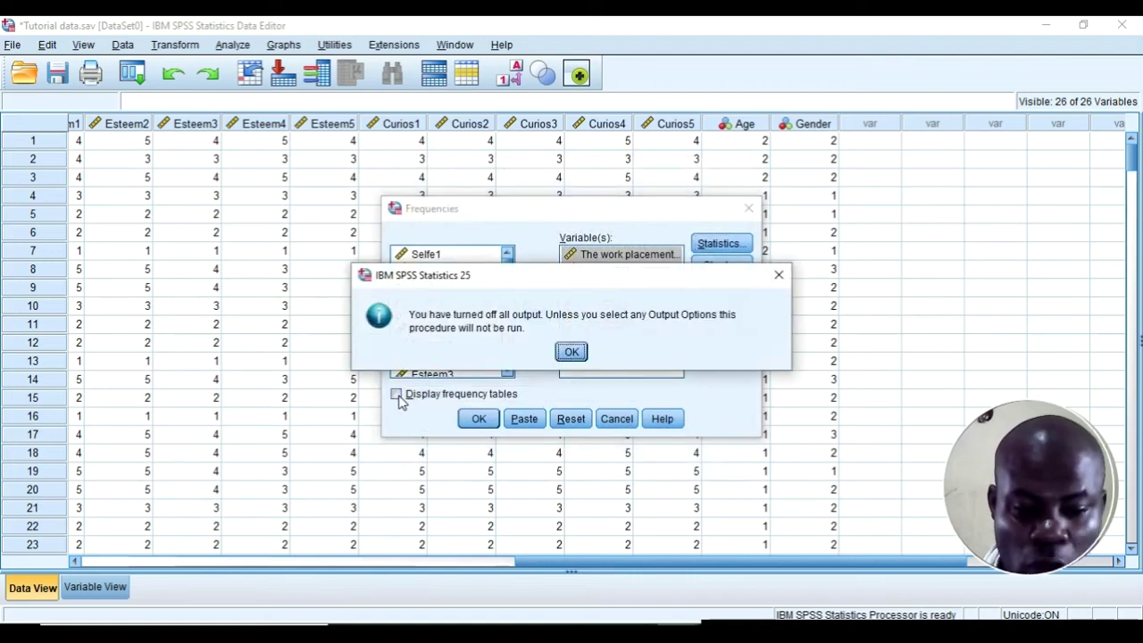
pyautogui.click(572, 355)
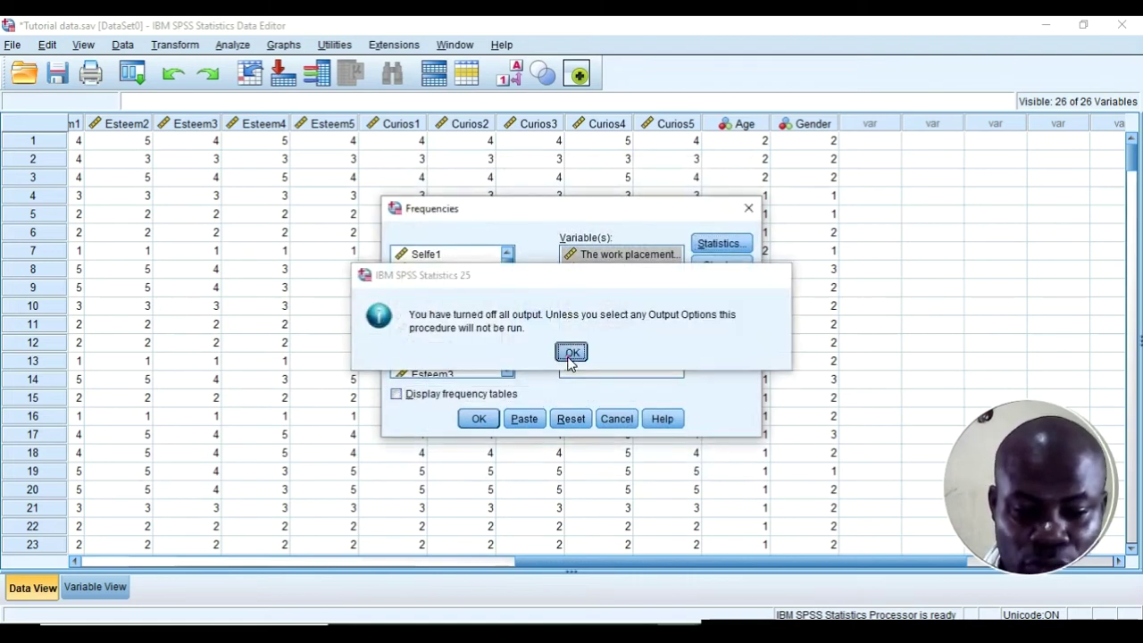
pyautogui.click(399, 395)
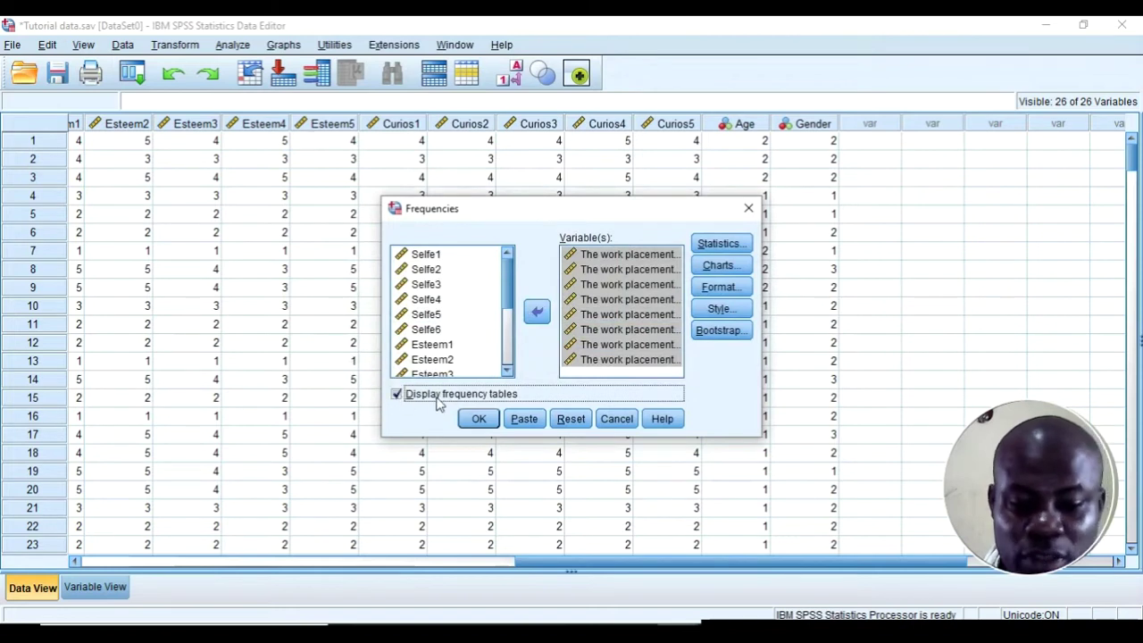
# Step: Run the Frequencies analysis with frequency tables and review the valid and missing counts per item
pyautogui.click(477, 419)
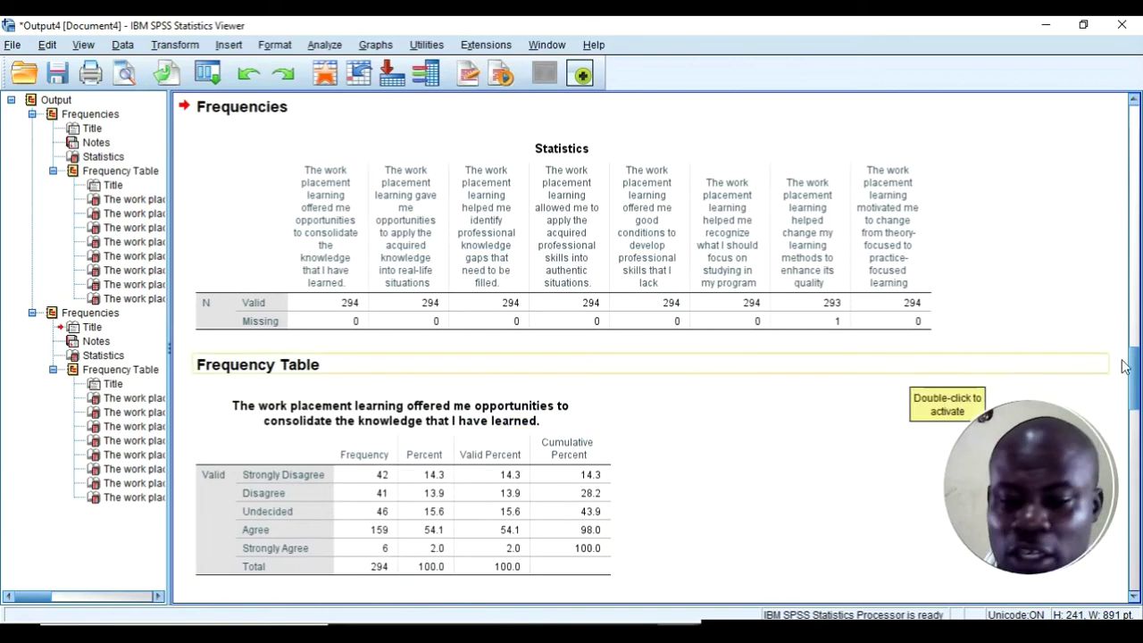
pyautogui.moveTo(1138, 371); pyautogui.dragTo(1138, 371)
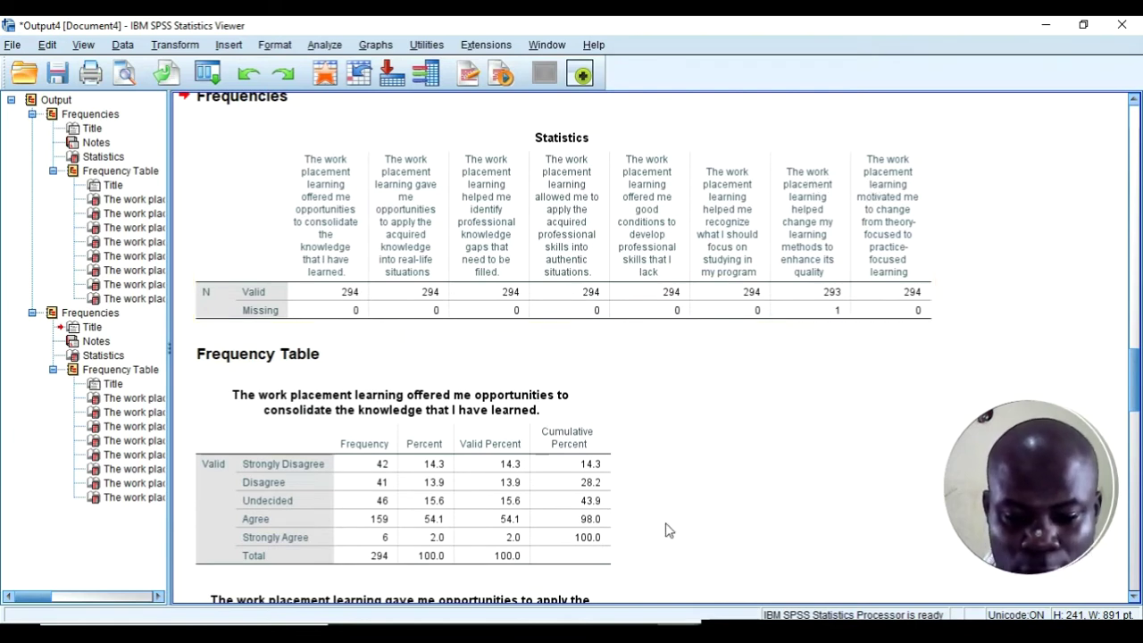
# Step: Return to the dataset, select the whole WPL7 column and show value labels instead of numeric codes
pyautogui.click(677, 634)
pyautogui.click(589, 571)
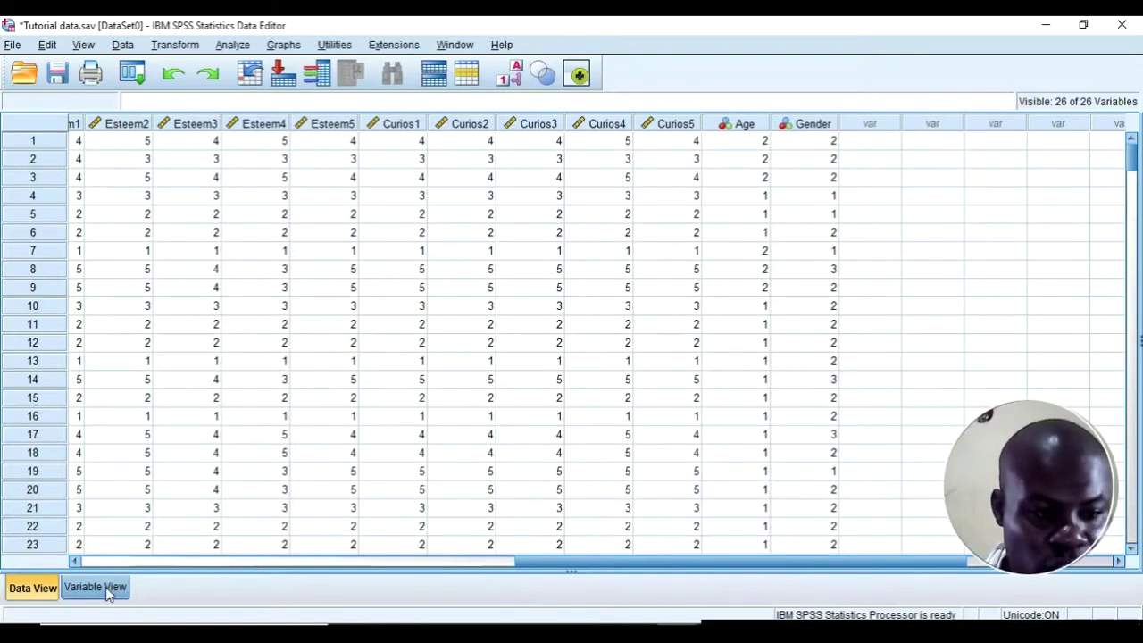
pyautogui.moveTo(520, 562); pyautogui.dragTo(79, 530)
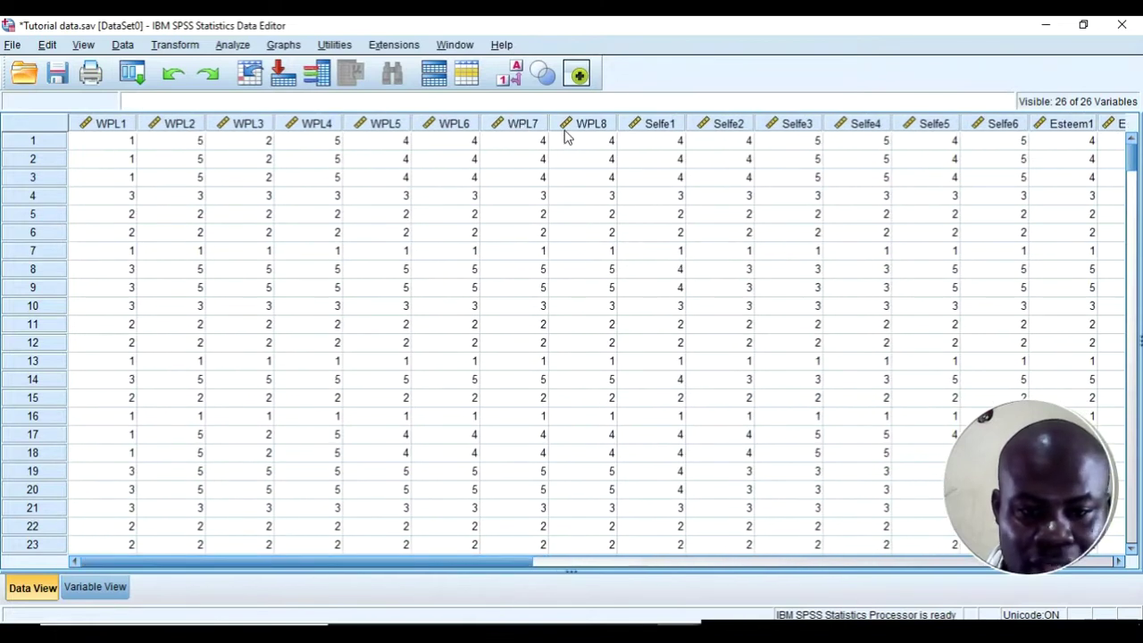
pyautogui.click(528, 130)
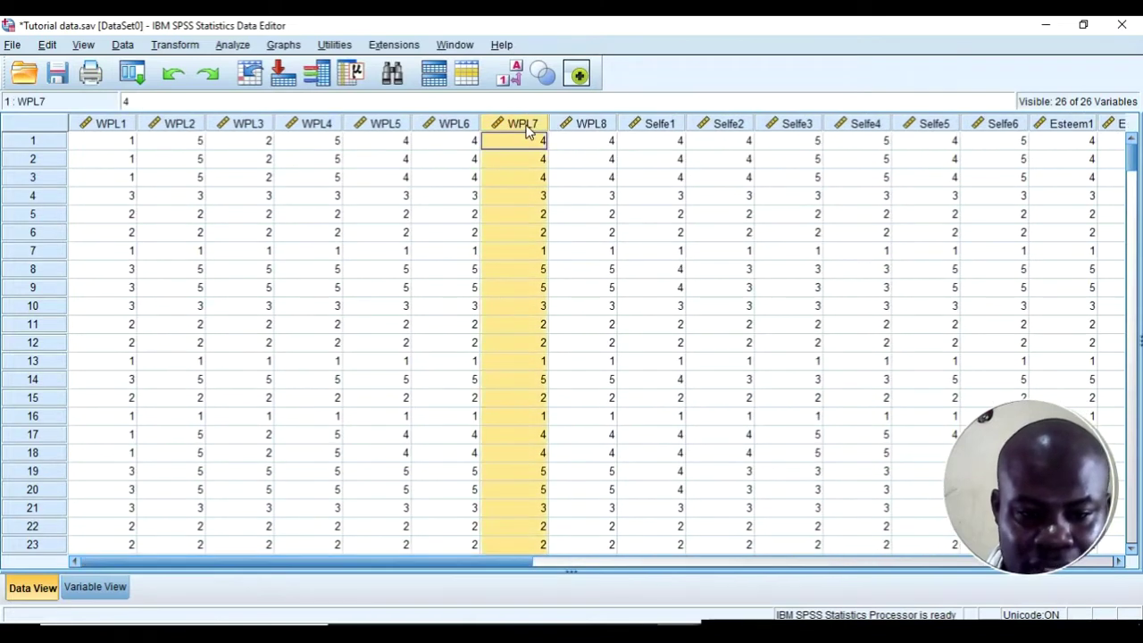
pyautogui.click(515, 74)
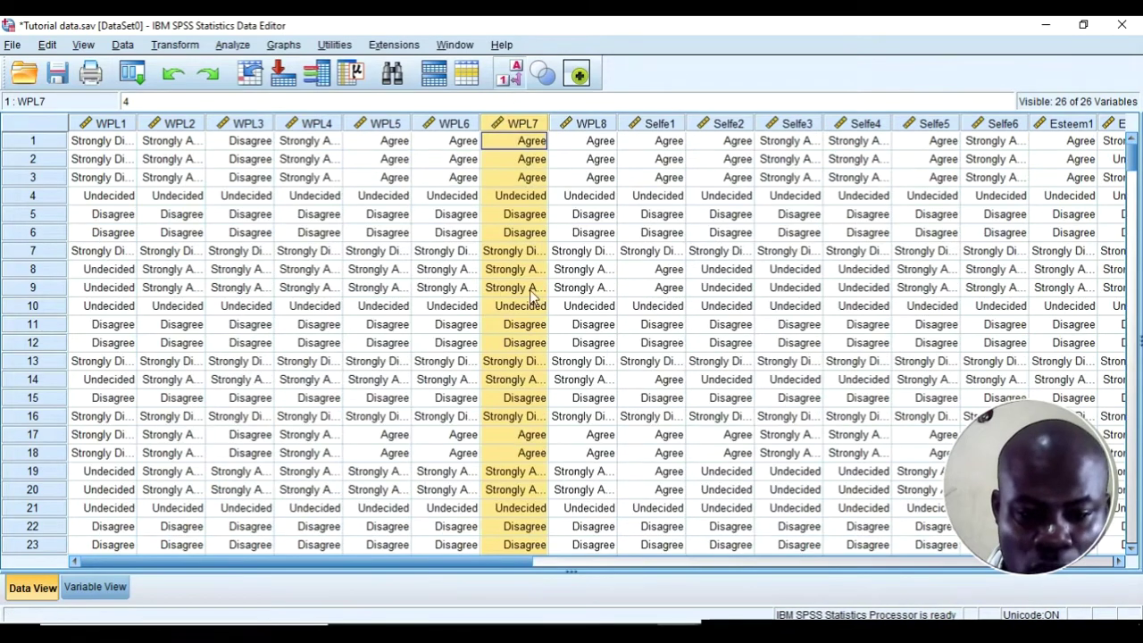
# Step: Search down the WPL7 column for its missing value and select the empty cell in row 63
pyautogui.moveTo(1131, 169); pyautogui.dragTo(1132, 219)
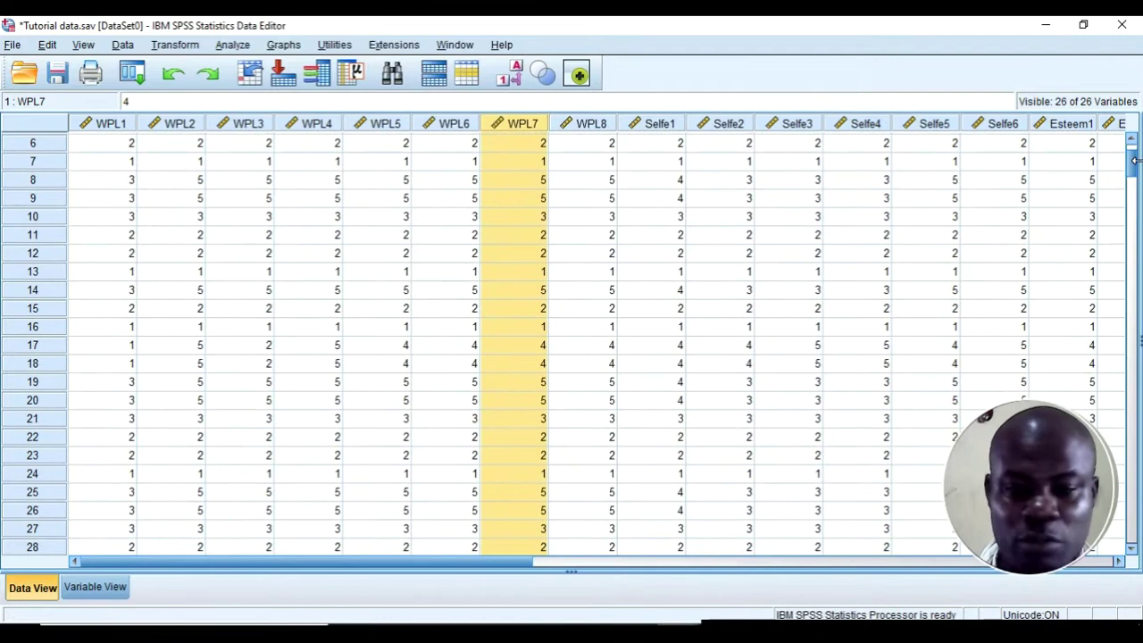
pyautogui.moveTo(1135, 161); pyautogui.dragTo(1136, 217)
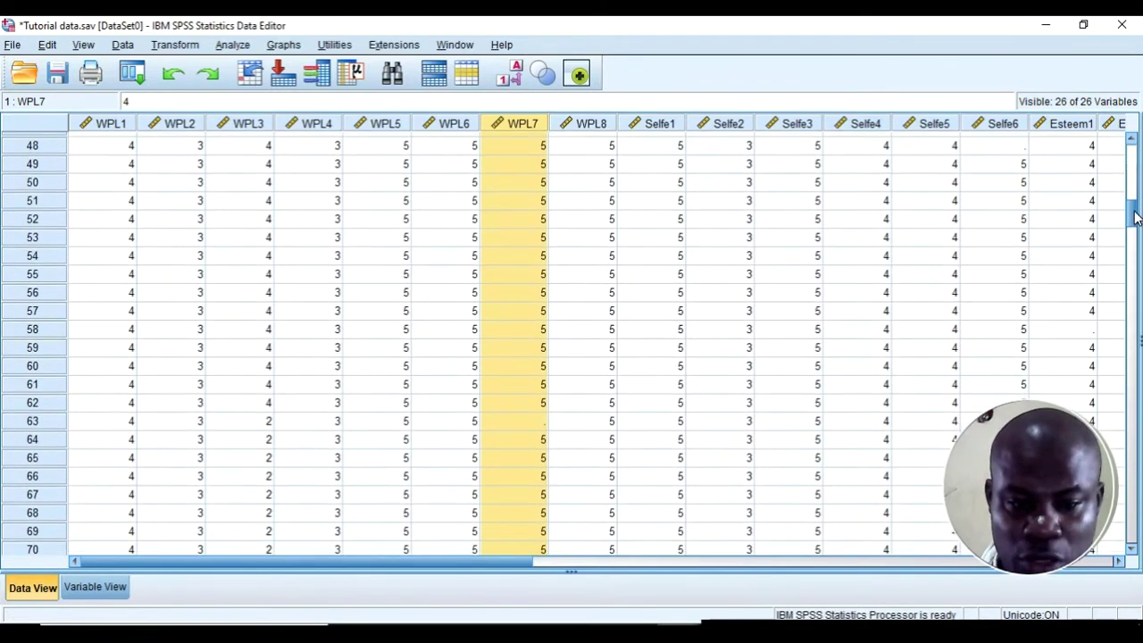
pyautogui.click(529, 130)
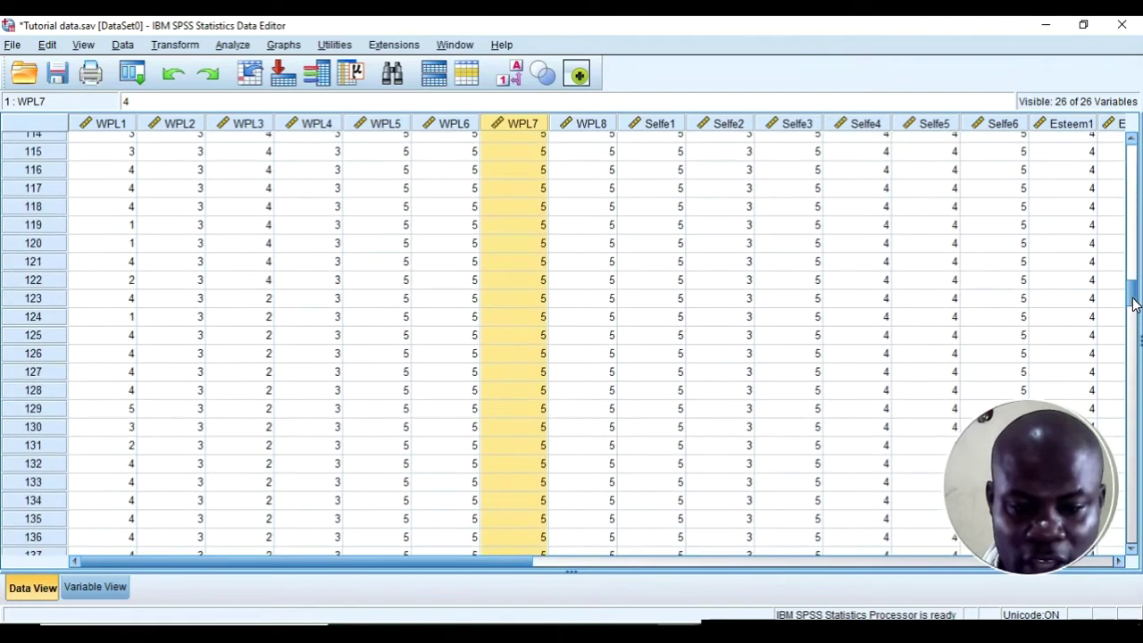
pyautogui.moveTo(1130, 379); pyautogui.dragTo(1133, 209)
pyautogui.click(543, 438)
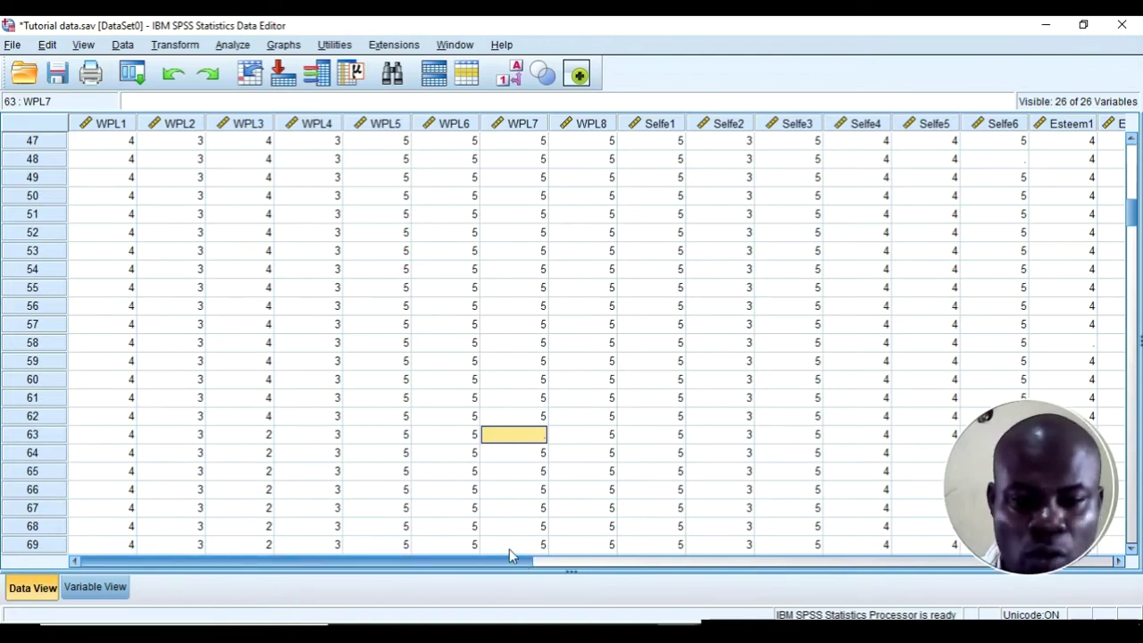
# Step: Recall the Frequencies analysis and remove all eight work placement learning items from its variables
pyautogui.click(139, 80)
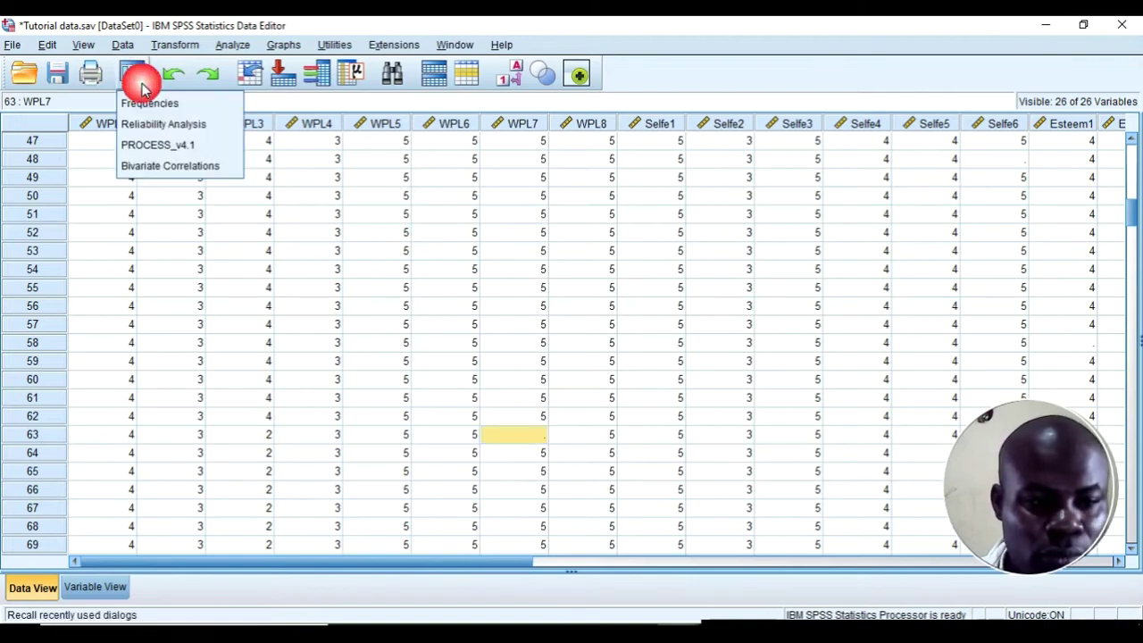
pyautogui.click(148, 103)
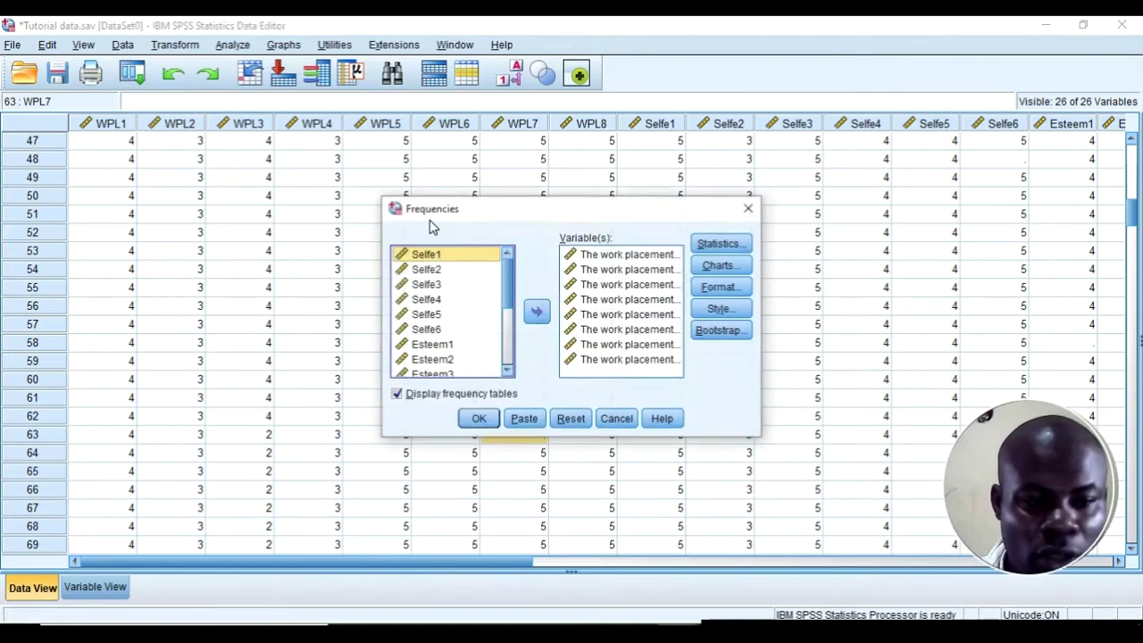
pyautogui.click(625, 254)
pyautogui.hotkey('shift', 'Down')
pyautogui.hotkey('shift', 'Down')
pyautogui.hotkey('shift', 'Down')
pyautogui.hotkey('shift', 'Down')
pyautogui.hotkey('shift', 'Down')
pyautogui.hotkey('shift', 'Down')
pyautogui.hotkey('shift', 'Down')
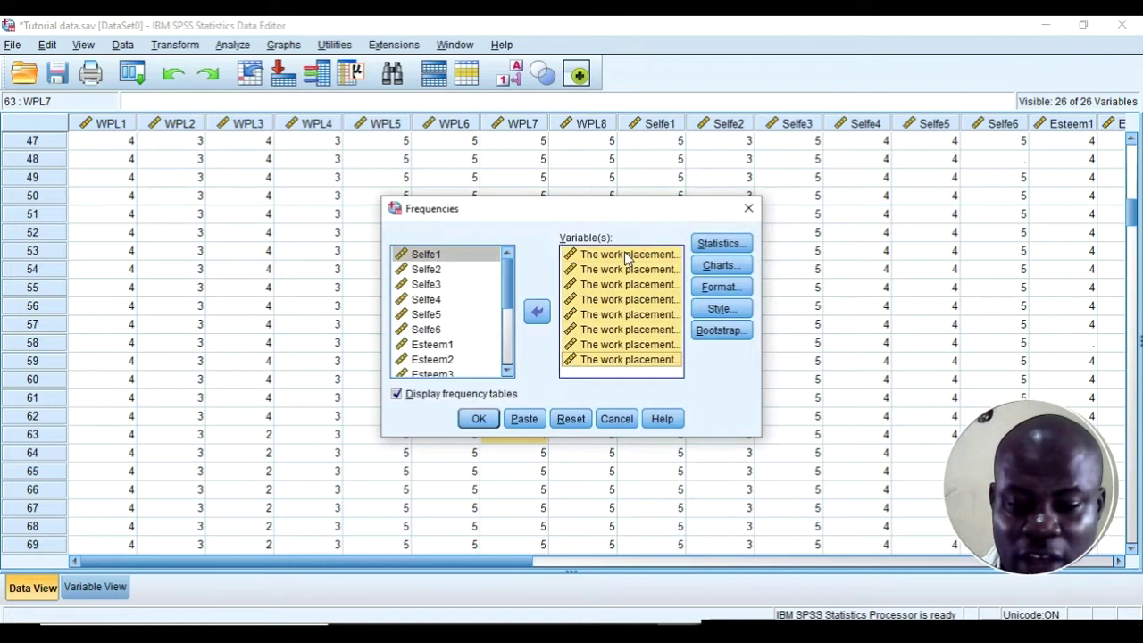
pyautogui.click(537, 311)
# Step: Add Selfe1 to Selfe6 as the Frequencies variables and run the analysis with frequency tables
pyautogui.moveTo(507, 284); pyautogui.dragTo(508, 306)
pyautogui.moveTo(426, 284); pyautogui.dragTo(426, 359)
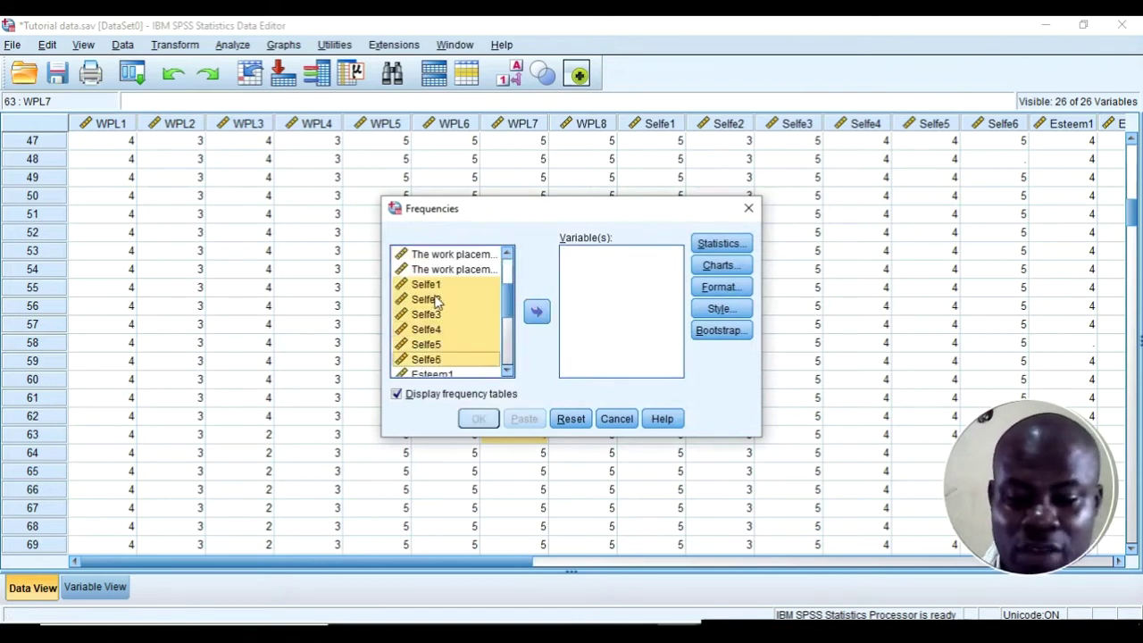
pyautogui.click(537, 311)
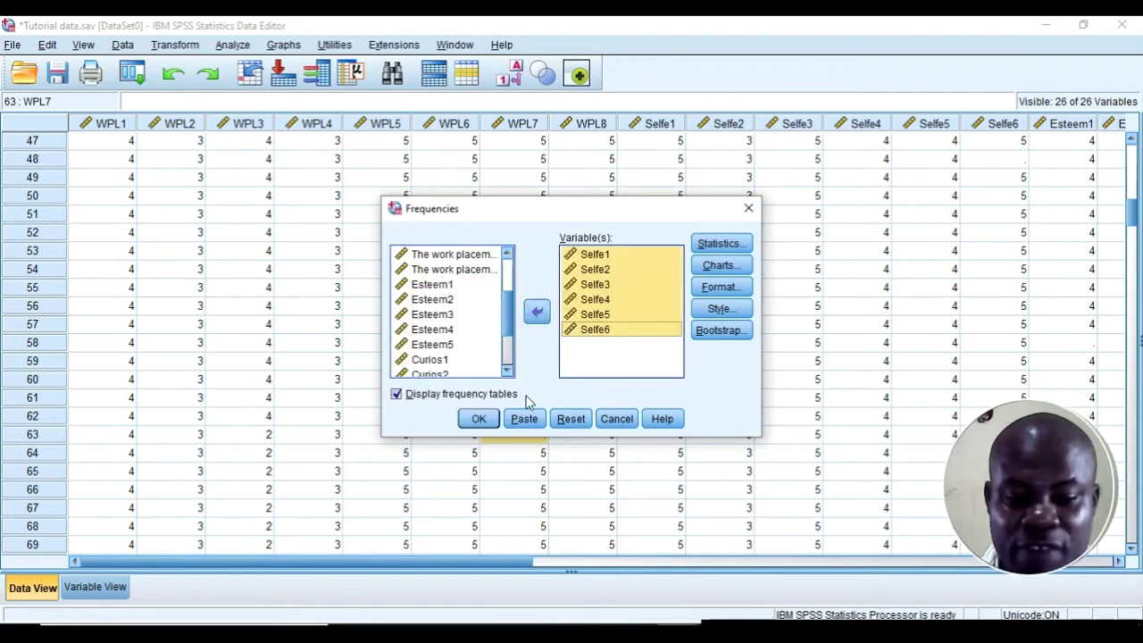
pyautogui.click(478, 419)
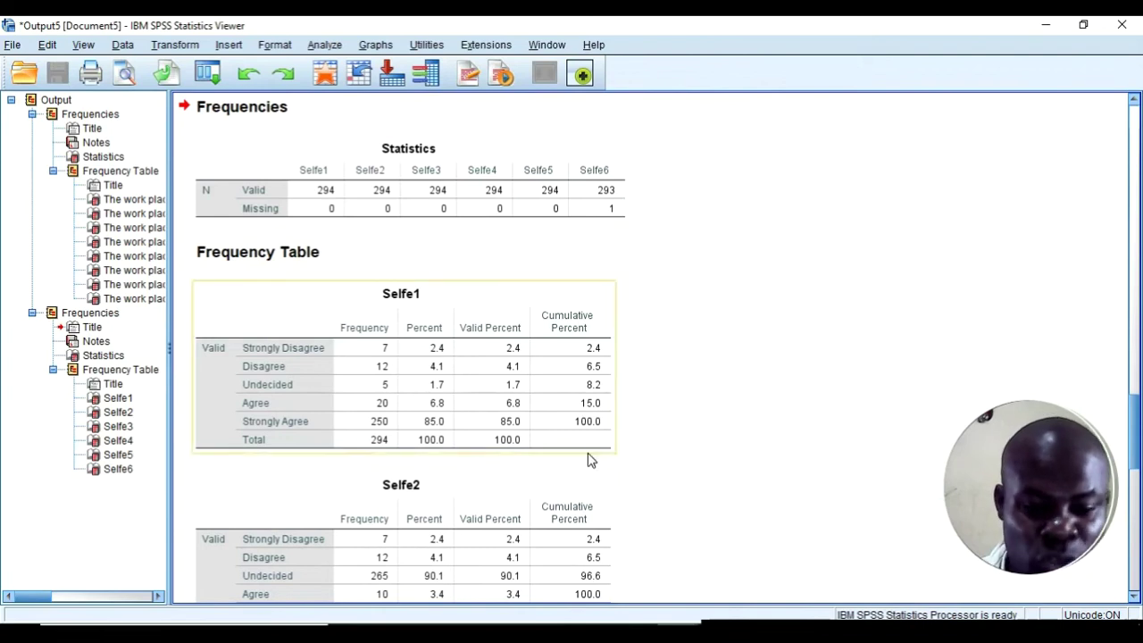
# Step: Return to the dataset, select the Selfe6 column and cross-check it against the Selfe missing counts in the output
pyautogui.click(647, 617)
pyautogui.click(625, 600)
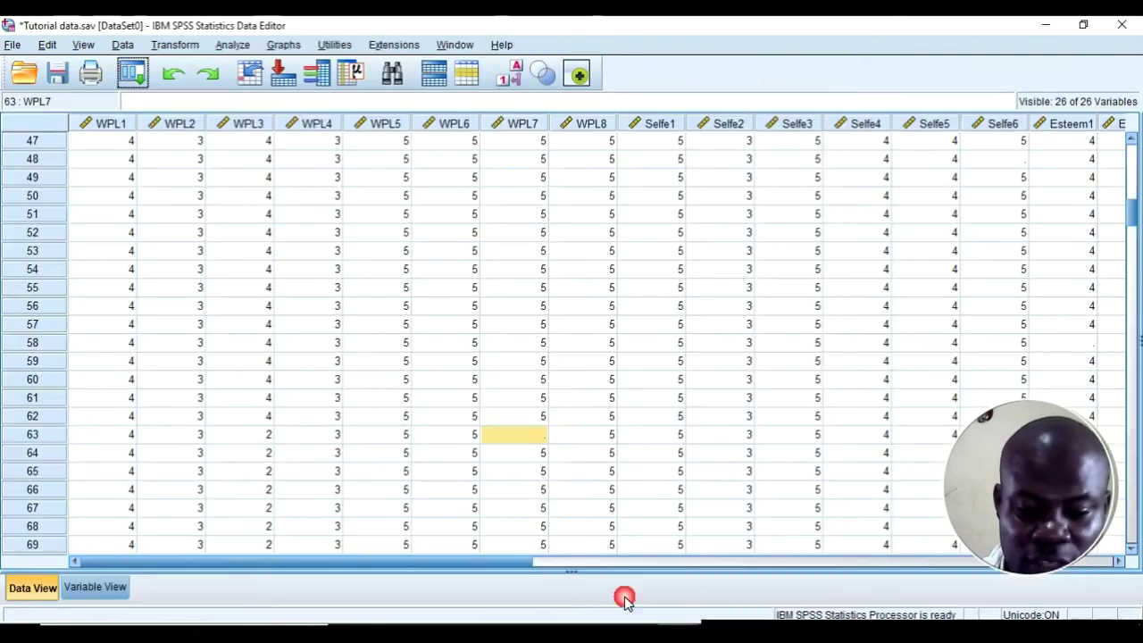
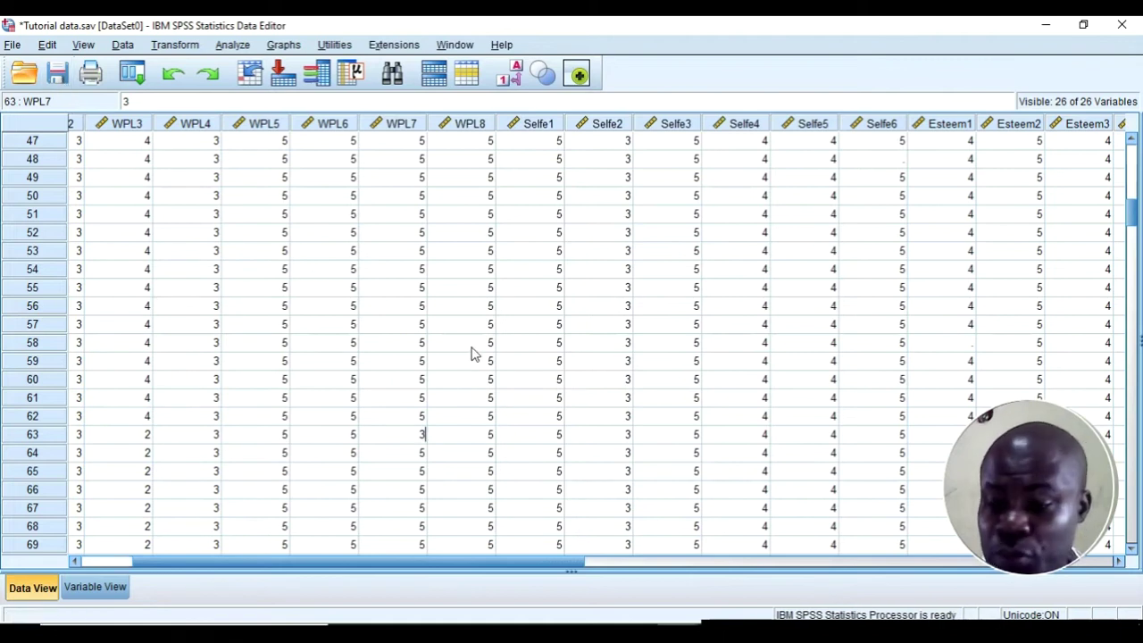
pyautogui.moveTo(529, 568); pyautogui.dragTo(579, 560)
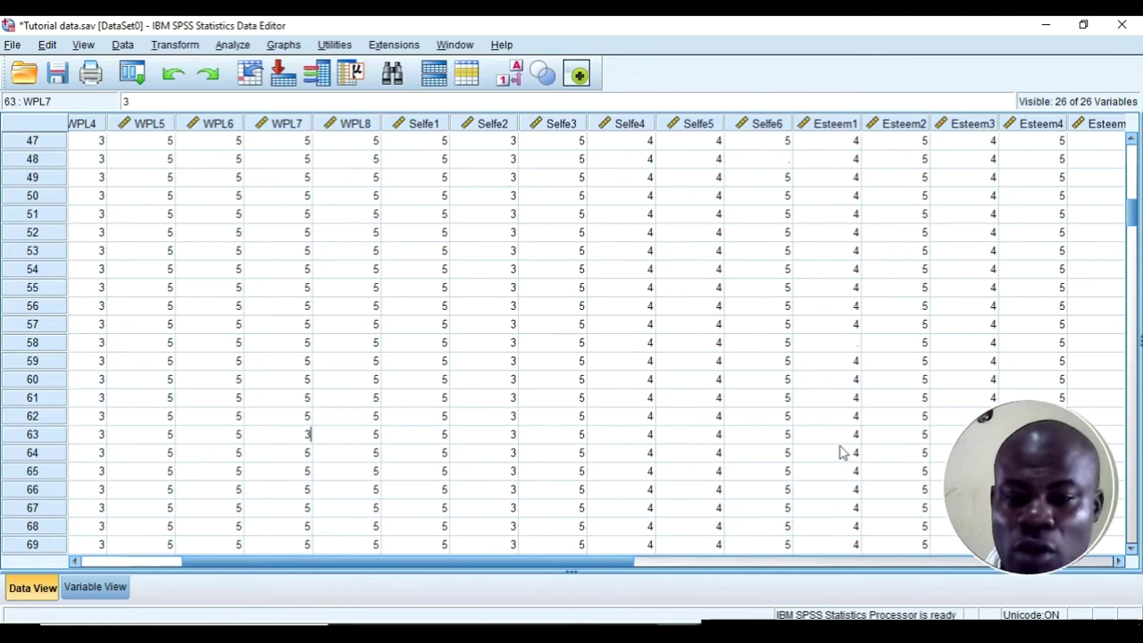
pyautogui.click(770, 125)
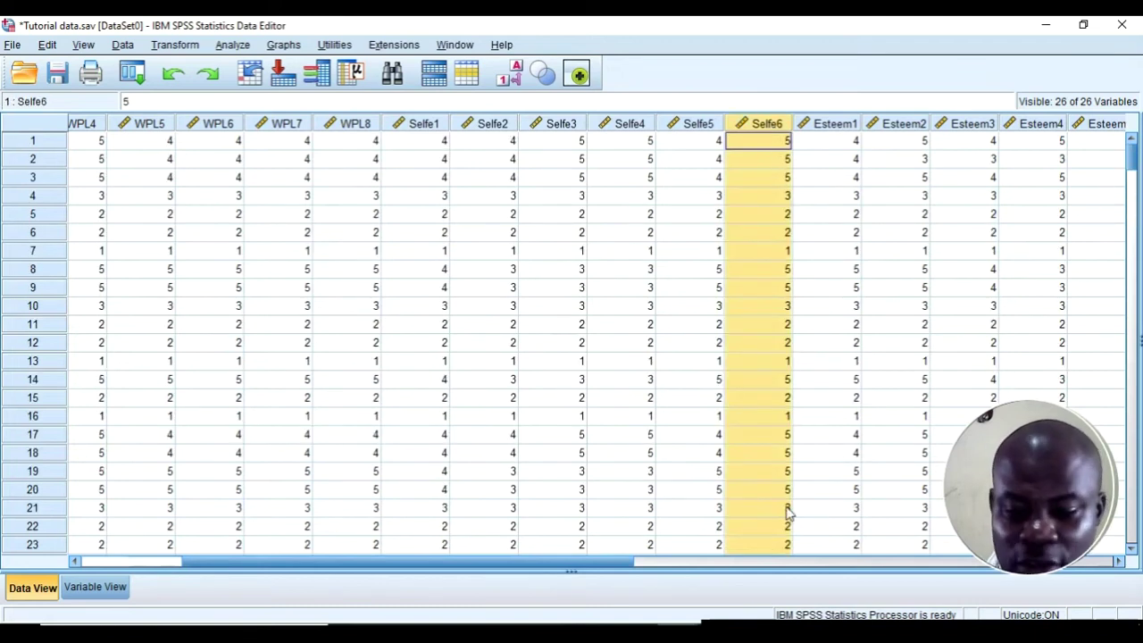
pyautogui.click(775, 595)
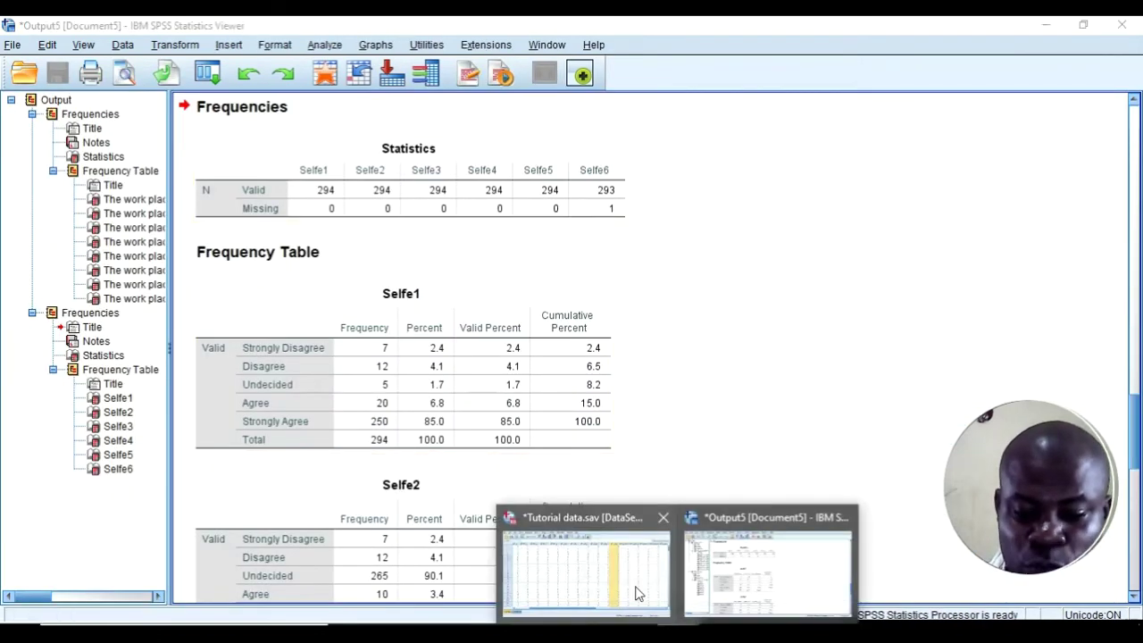
pyautogui.click(636, 590)
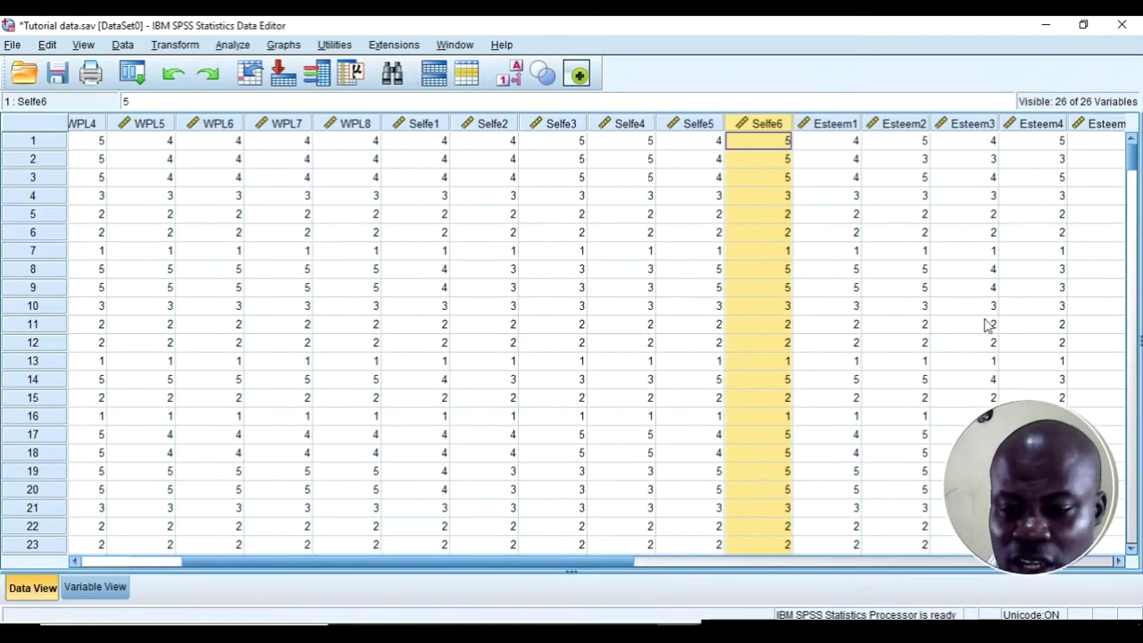
# Step: Locate the empty Selfe6 cell in row 48 and fill it with the value 2
pyautogui.moveTo(1136, 169); pyautogui.dragTo(1137, 199)
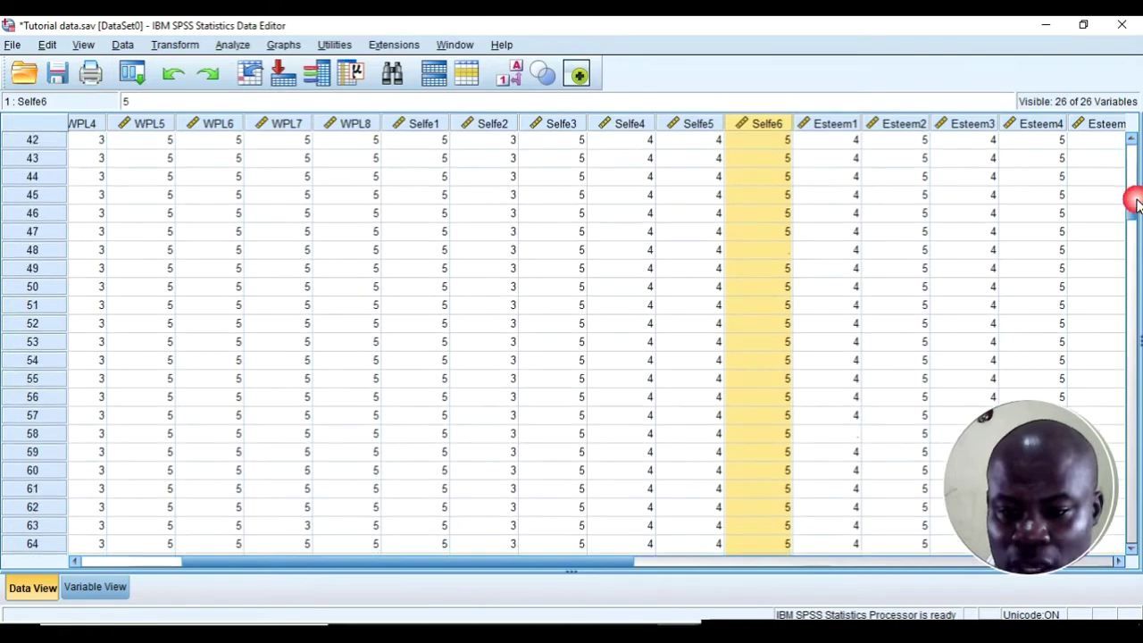
pyautogui.click(781, 254)
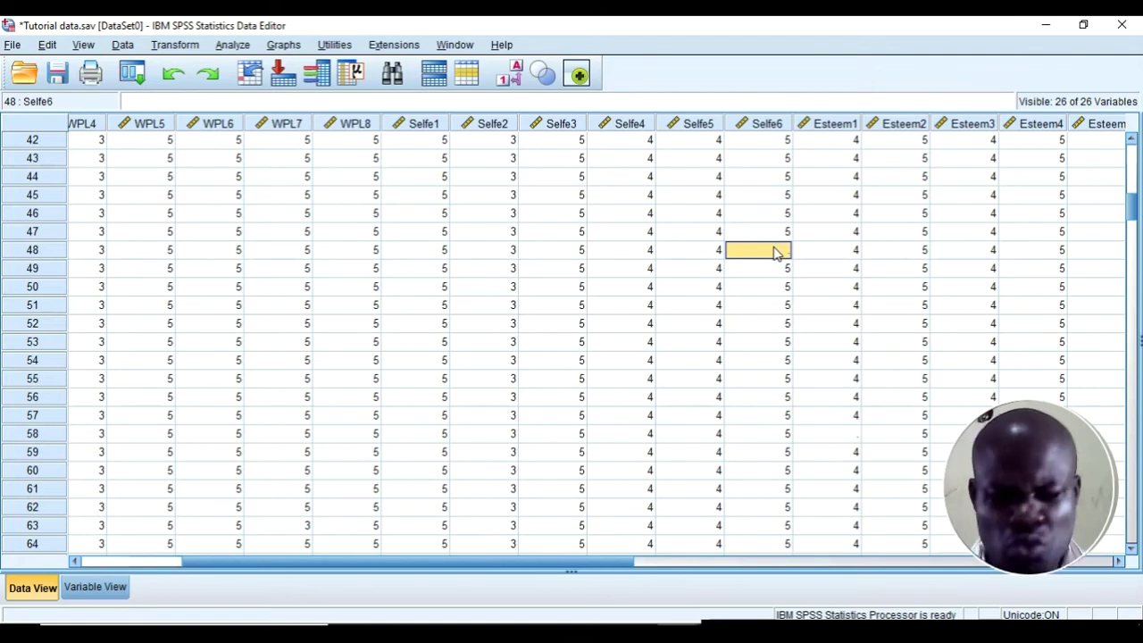
pyautogui.write('2')
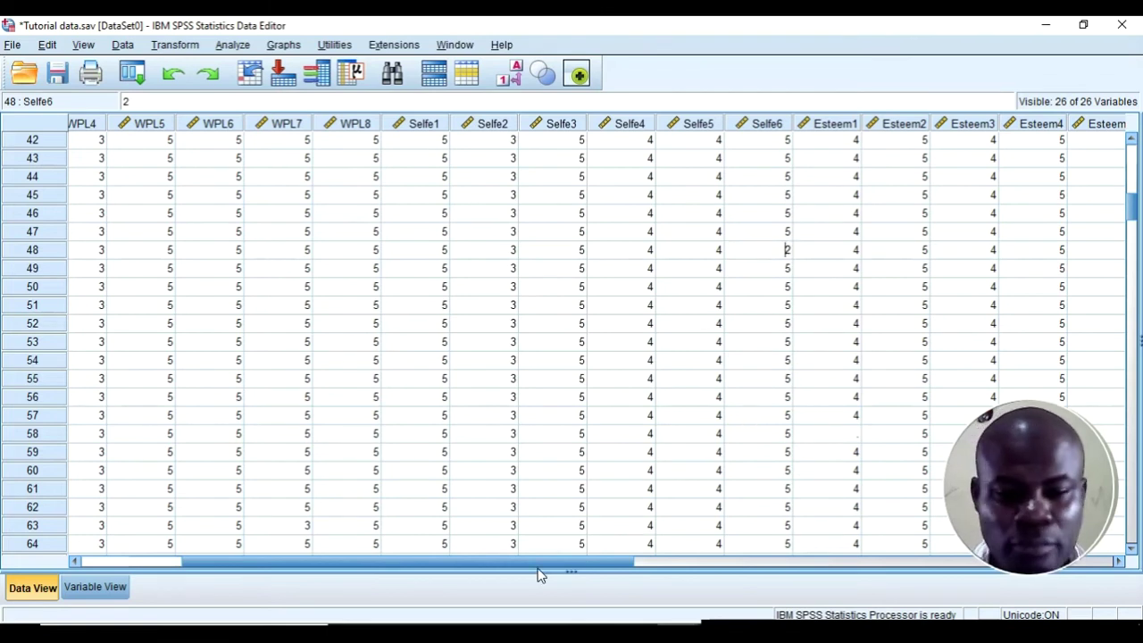
# Step: Recall the Frequencies analysis and remove Selfe1 to Selfe6 from its variables
pyautogui.click(141, 81)
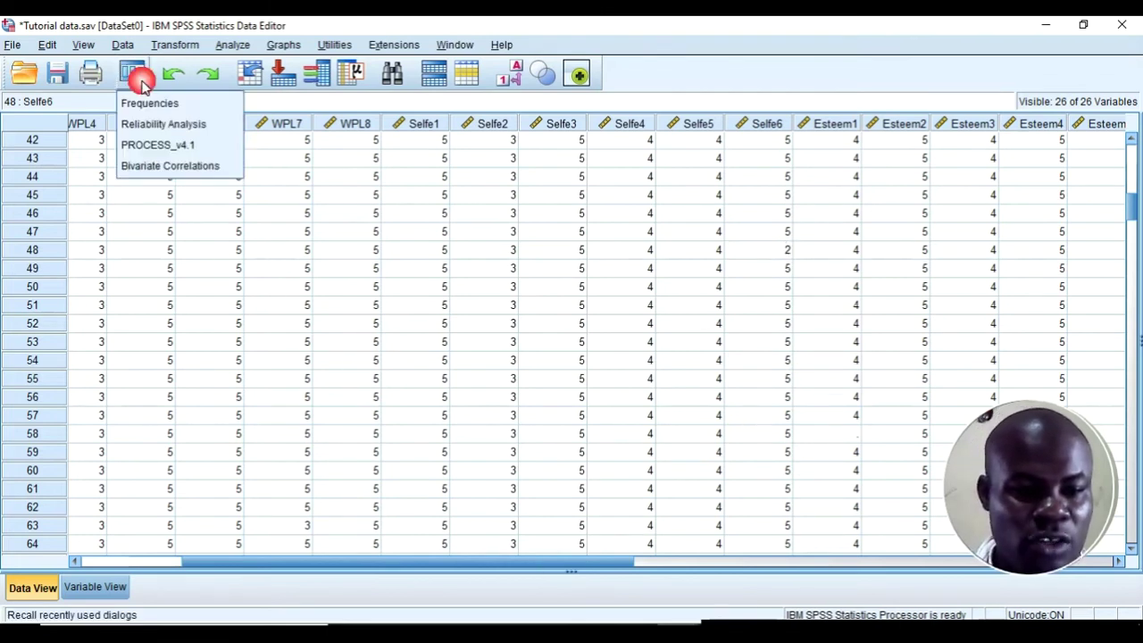
pyautogui.click(150, 103)
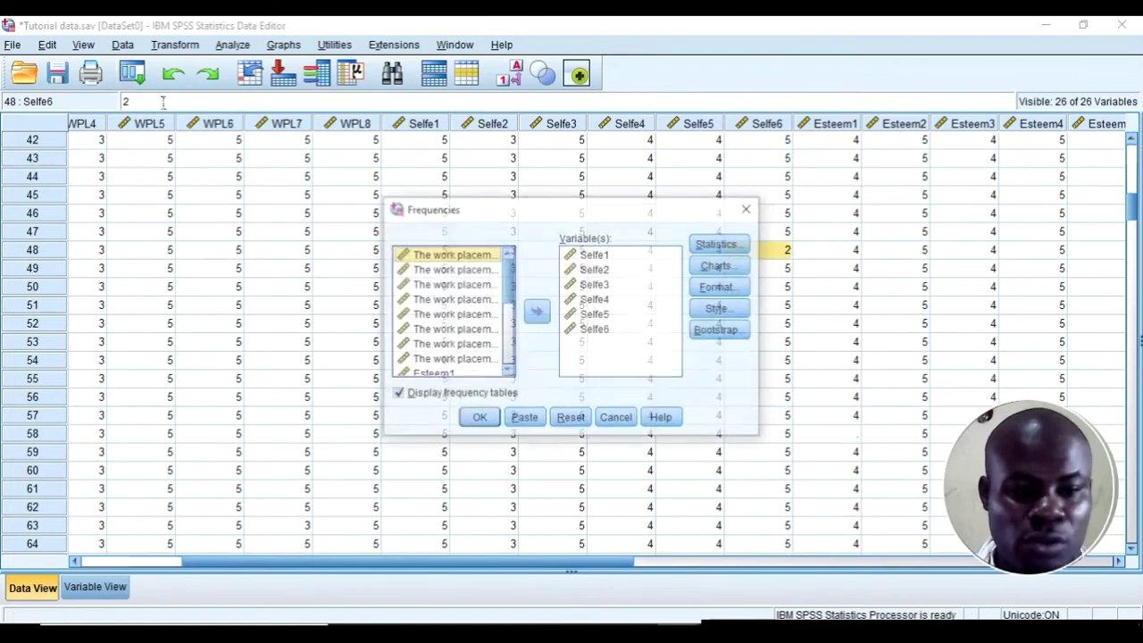
pyautogui.click(598, 254)
pyautogui.hotkey('shift', 'Down')
pyautogui.hotkey('shift', 'Down')
pyautogui.hotkey('shift', 'Down')
pyautogui.hotkey('shift', 'Down')
pyautogui.hotkey('shift', 'Down')
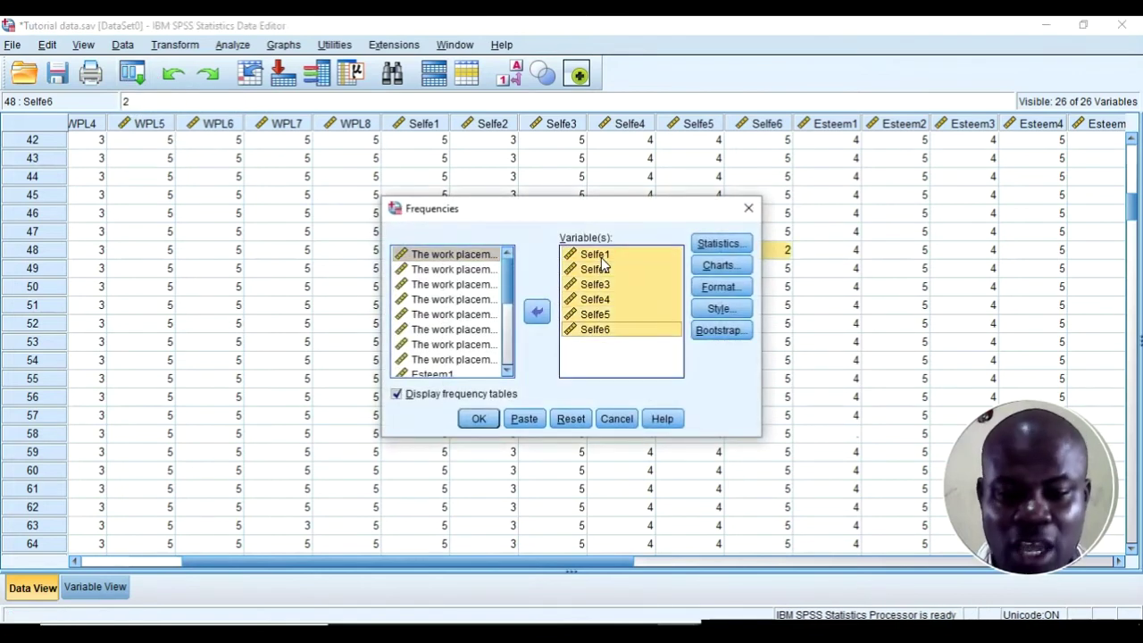
pyautogui.click(537, 311)
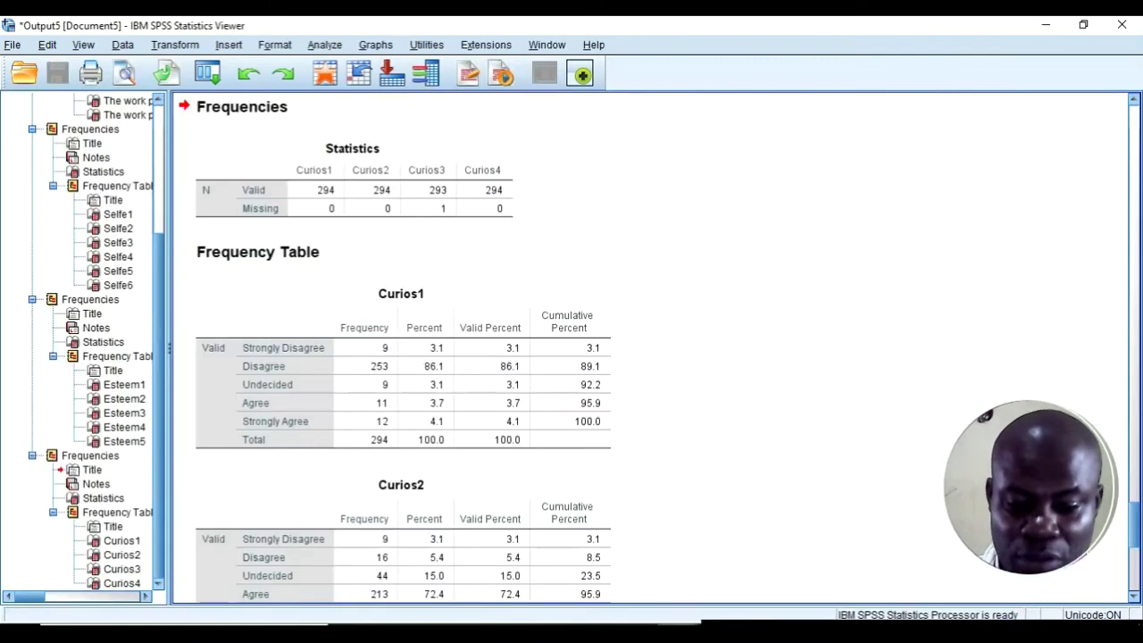
# Step: Compare the missing counts in the Curios frequency output with the Curios1 to Curios5 columns in the dataset
pyautogui.click(642, 588)
pyautogui.moveTo(604, 562); pyautogui.dragTo(763, 590)
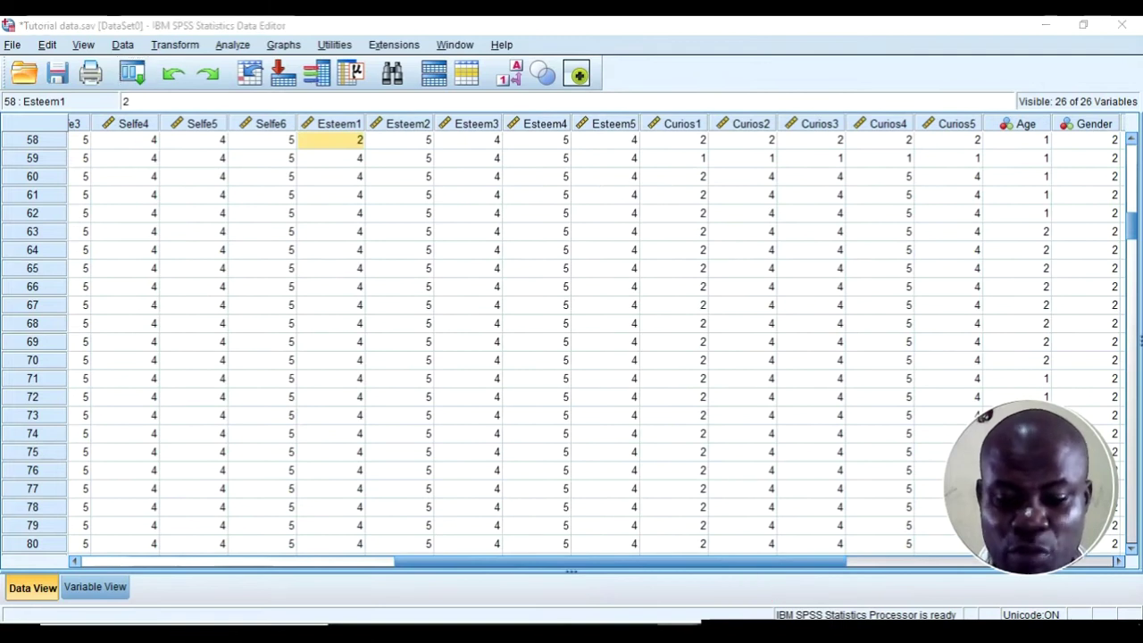
pyautogui.click(748, 589)
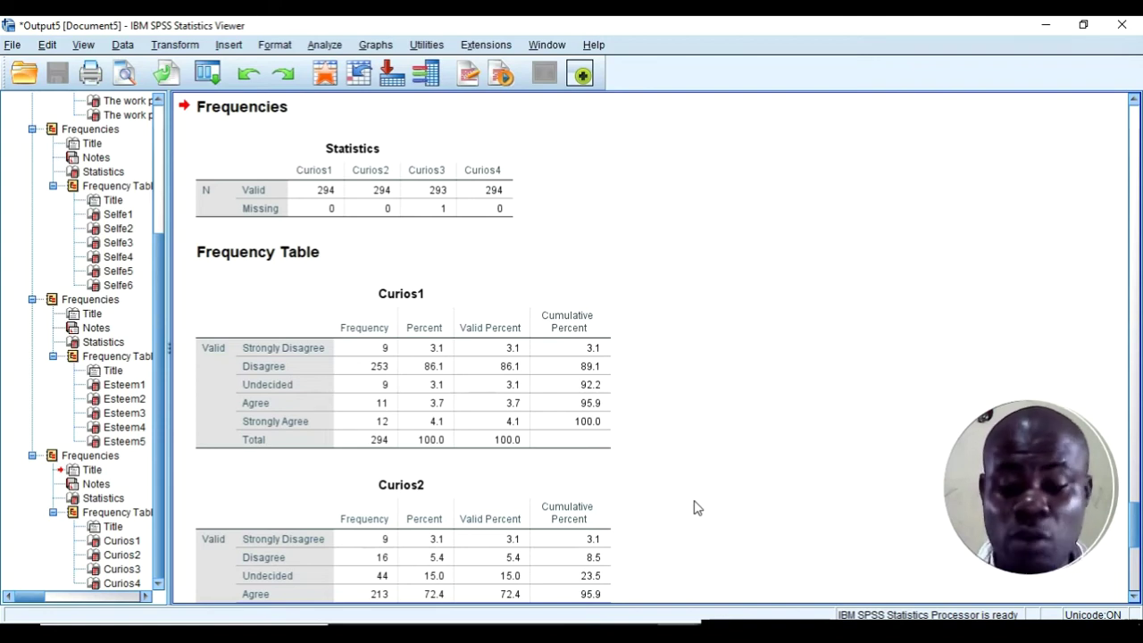
pyautogui.moveTo(663, 621)
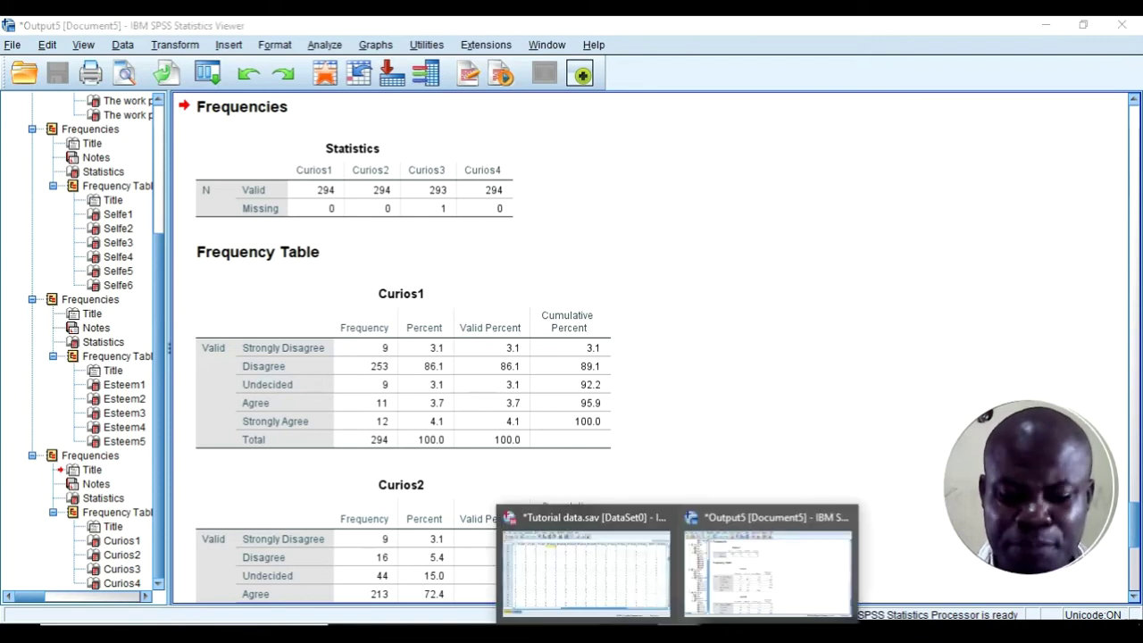
pyautogui.click(656, 594)
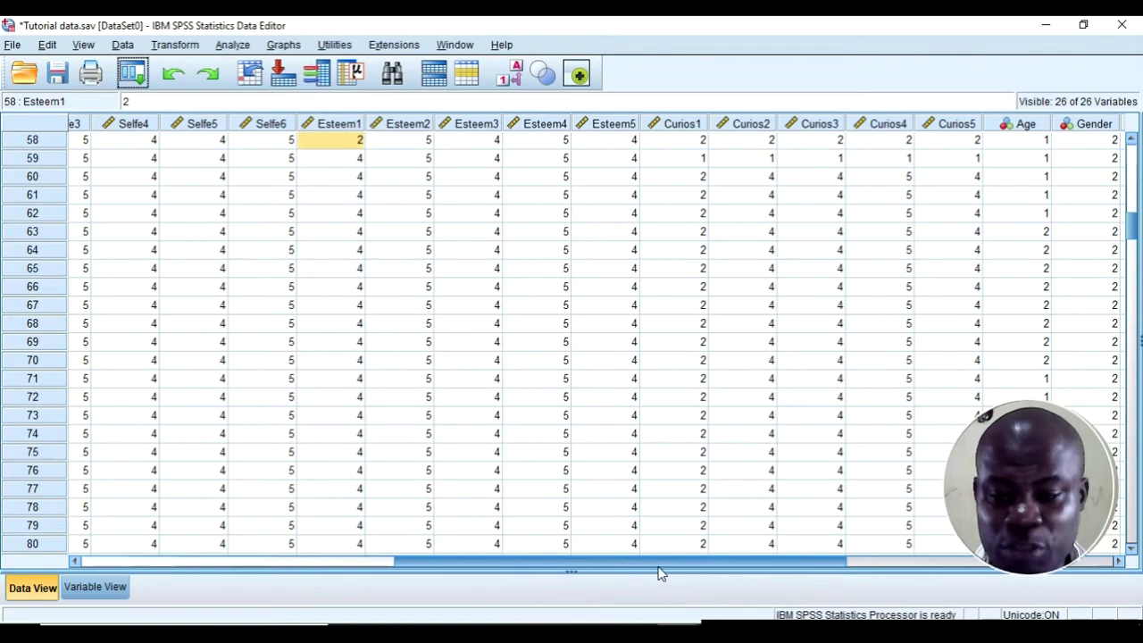
pyautogui.moveTo(663, 621)
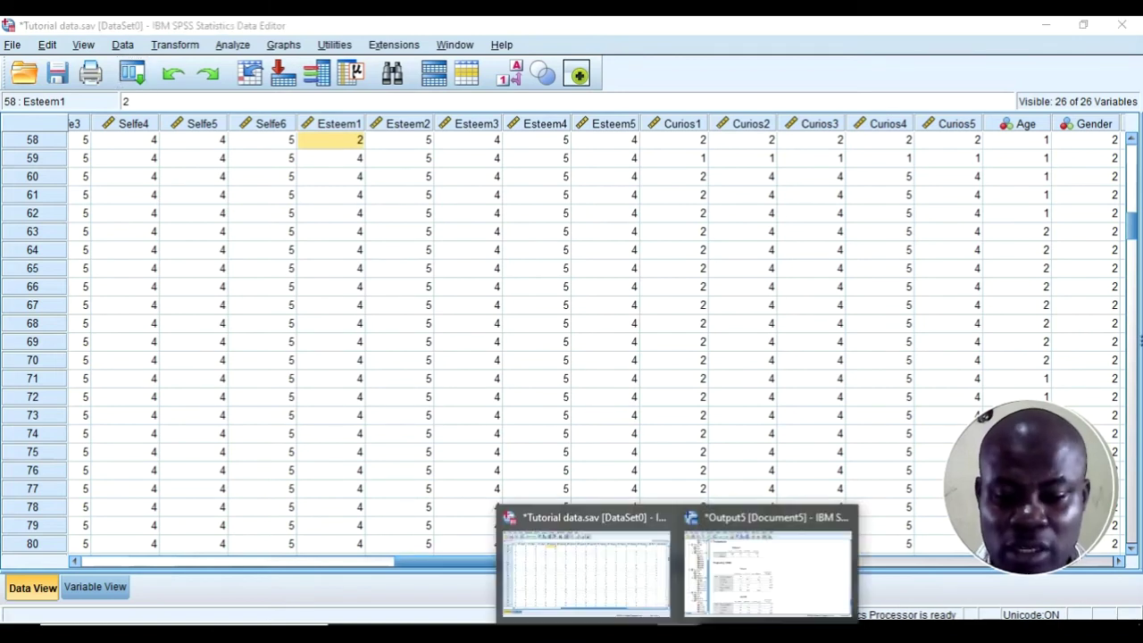
pyautogui.click(720, 605)
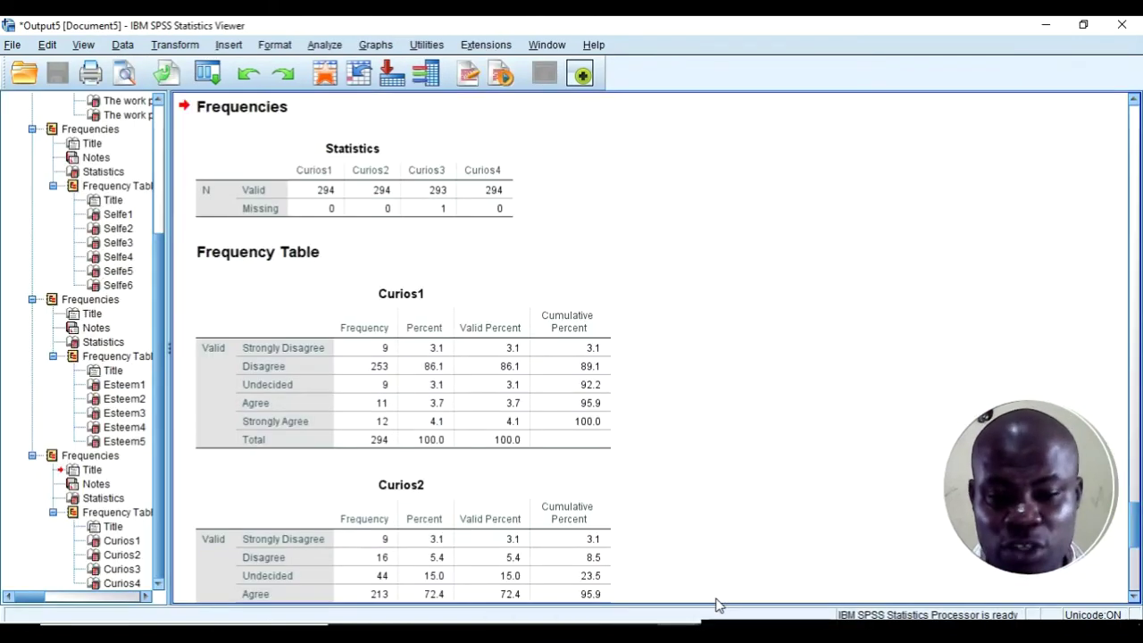
pyautogui.moveTo(663, 624)
pyautogui.click(657, 590)
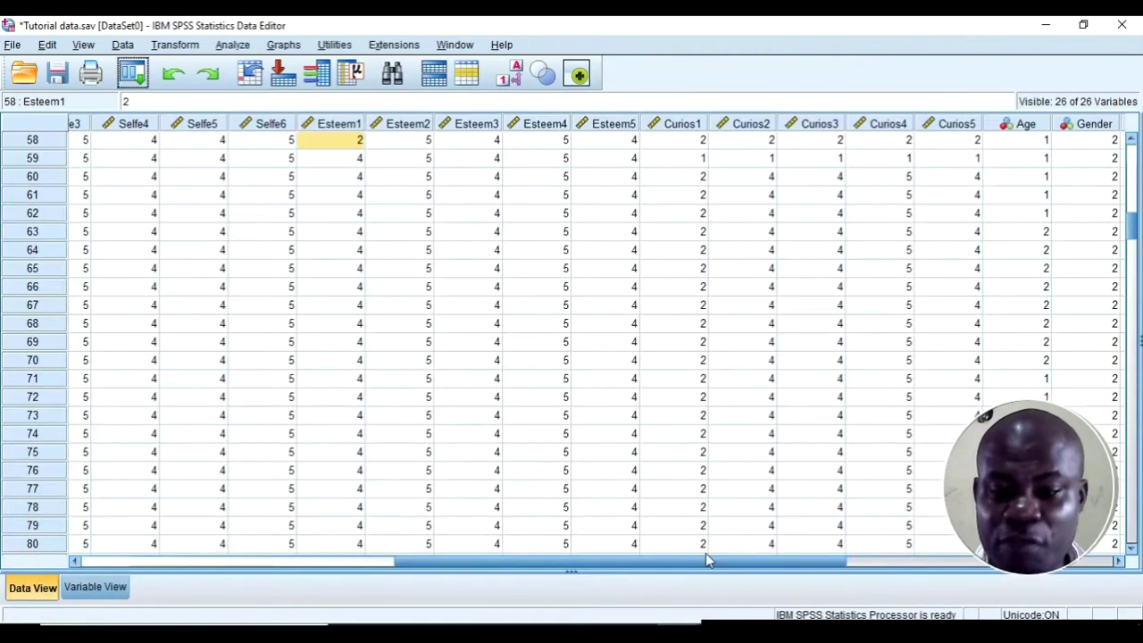
pyautogui.moveTo(740, 568); pyautogui.dragTo(807, 568)
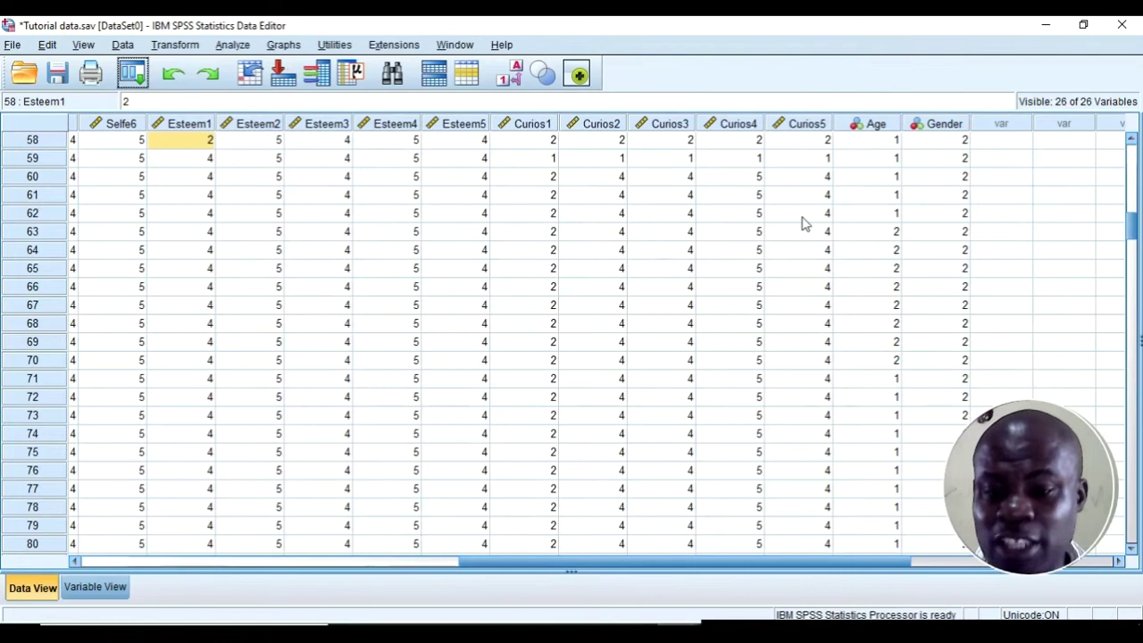
# Step: Select the Curios4 column and scan the dataset rows for empty Curios cells
pyautogui.click(745, 124)
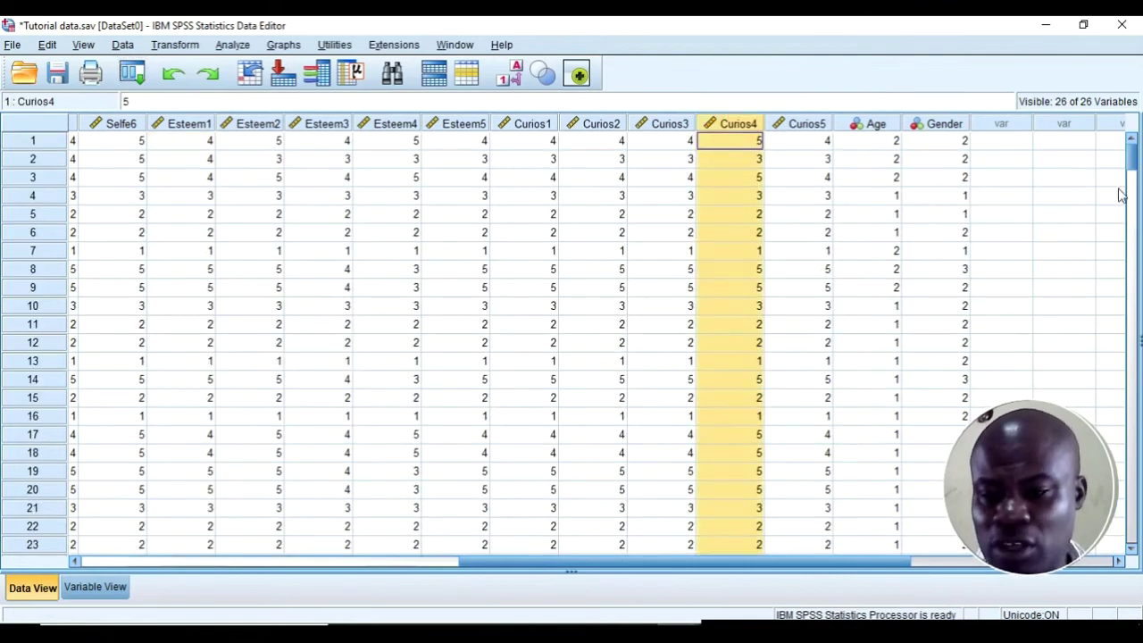
pyautogui.moveTo(1133, 168); pyautogui.dragTo(1137, 195)
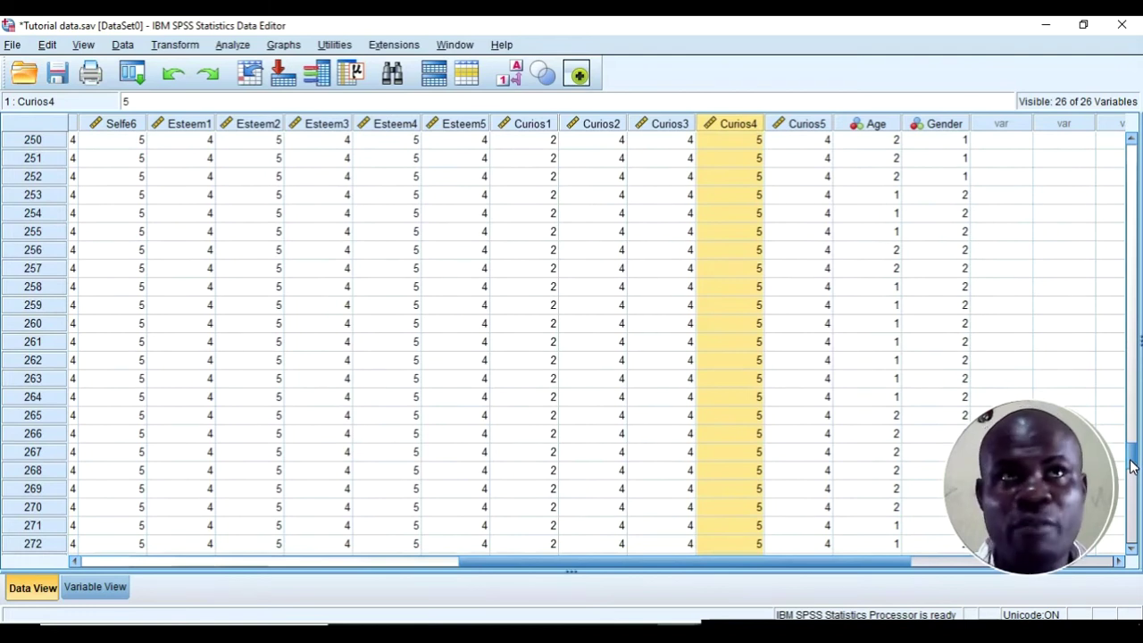
pyautogui.scroll(1, 1131, 465)
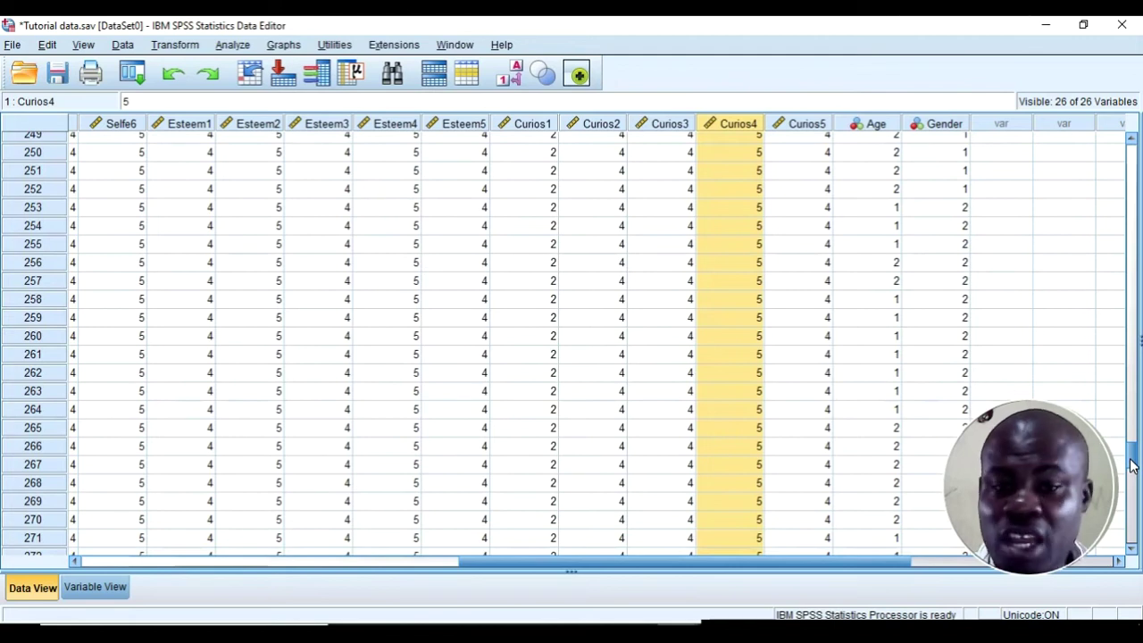
pyautogui.scroll(1, 1132, 464)
pyautogui.moveTo(1132, 465); pyautogui.dragTo(1128, 427)
# Step: Recall the Frequencies analysis and reset it to clear Curios1 to Curios4 from its variables
pyautogui.click(132, 73)
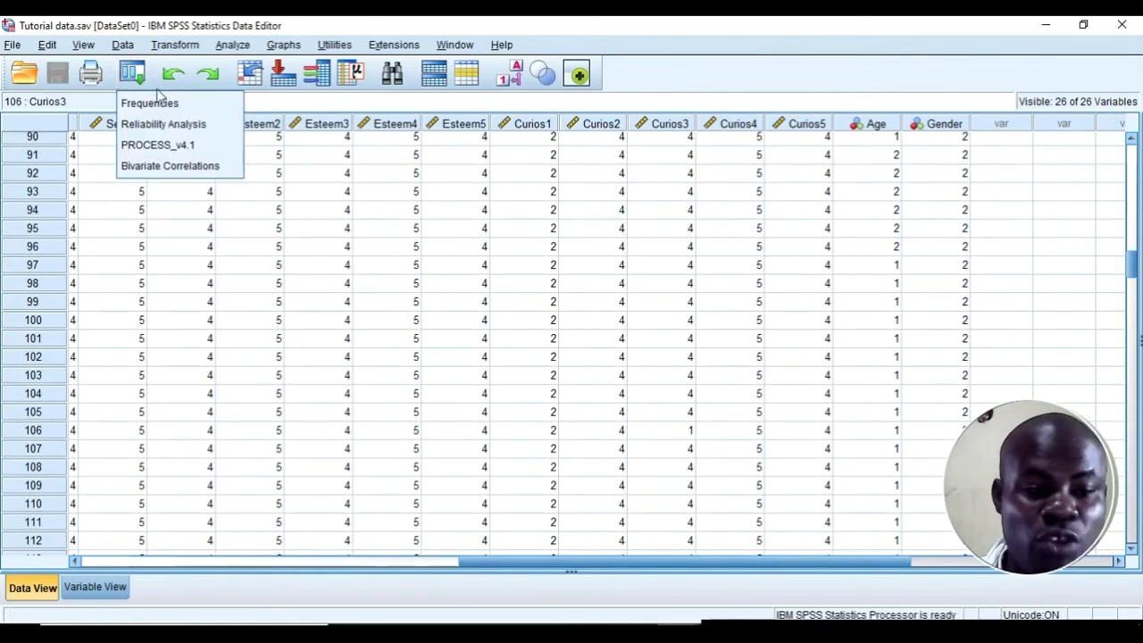
pyautogui.click(147, 101)
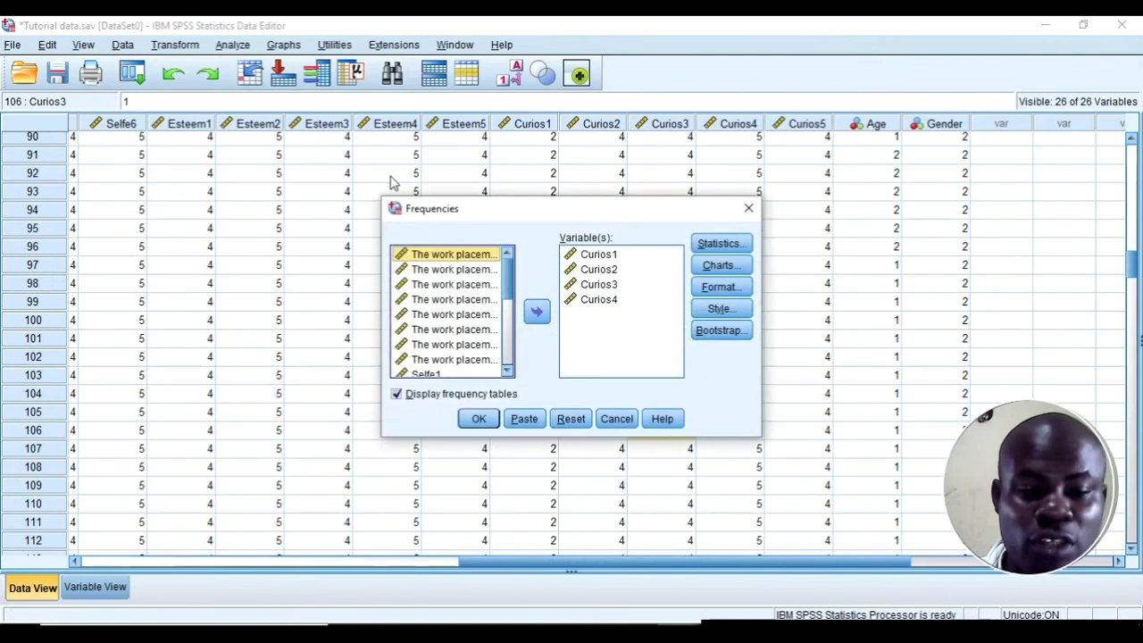
pyautogui.click(571, 419)
# Step: Add all scale items from the first work placement item through Curios5, without Age and Gender, and run the Frequencies analysis
pyautogui.keyDown('shift'); pyautogui.click(483, 269); pyautogui.keyUp('shift')
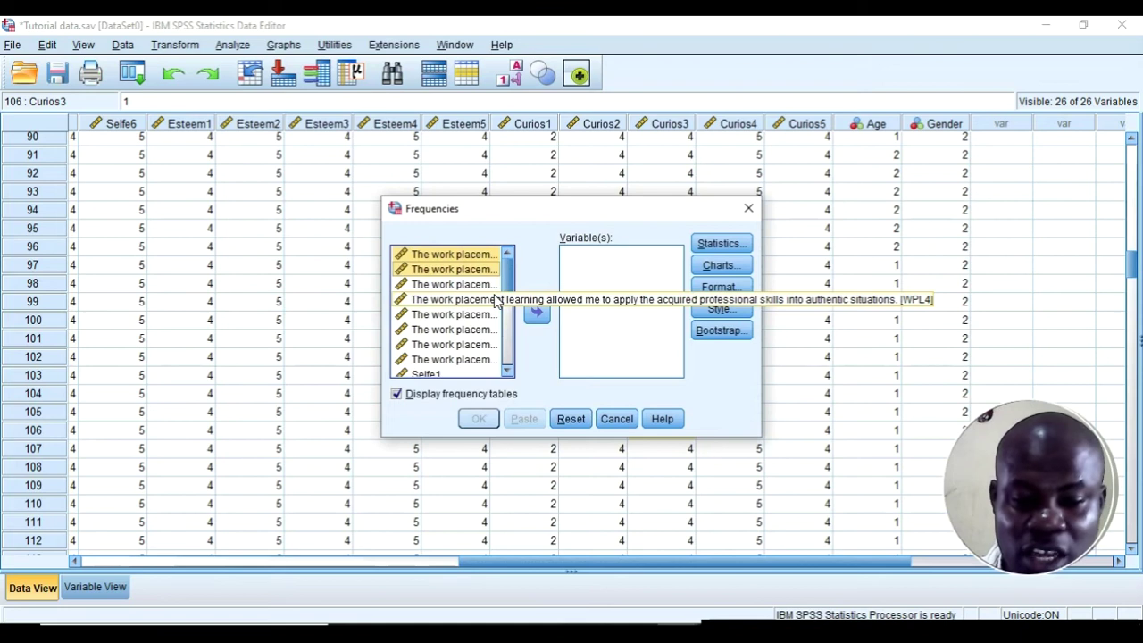
pyautogui.hotkey('shift', 'Down')
pyautogui.hotkey('shift', 'Down')
pyautogui.hotkey('shift', 'Down')
pyautogui.hotkey('shift', 'Down')
pyautogui.hotkey('shift', 'Down')
pyautogui.hotkey('shift', 'Down')
pyautogui.hotkey('shift', 'Down')
pyautogui.hotkey('shift', 'Down')
pyautogui.hotkey('shift', 'Down')
pyautogui.hotkey('shift', 'Down')
pyautogui.hotkey('shift', 'Down')
pyautogui.hotkey('shift', 'Down')
pyautogui.hotkey('shift', 'Down')
pyautogui.hotkey('shift', 'Down')
pyautogui.hotkey('shift', 'Down')
pyautogui.hotkey('shift', 'Down')
pyautogui.hotkey('shift', 'Down')
pyautogui.hotkey('shift', 'Down')
pyautogui.hotkey('shift', 'Down')
pyautogui.hotkey('shift', 'Down')
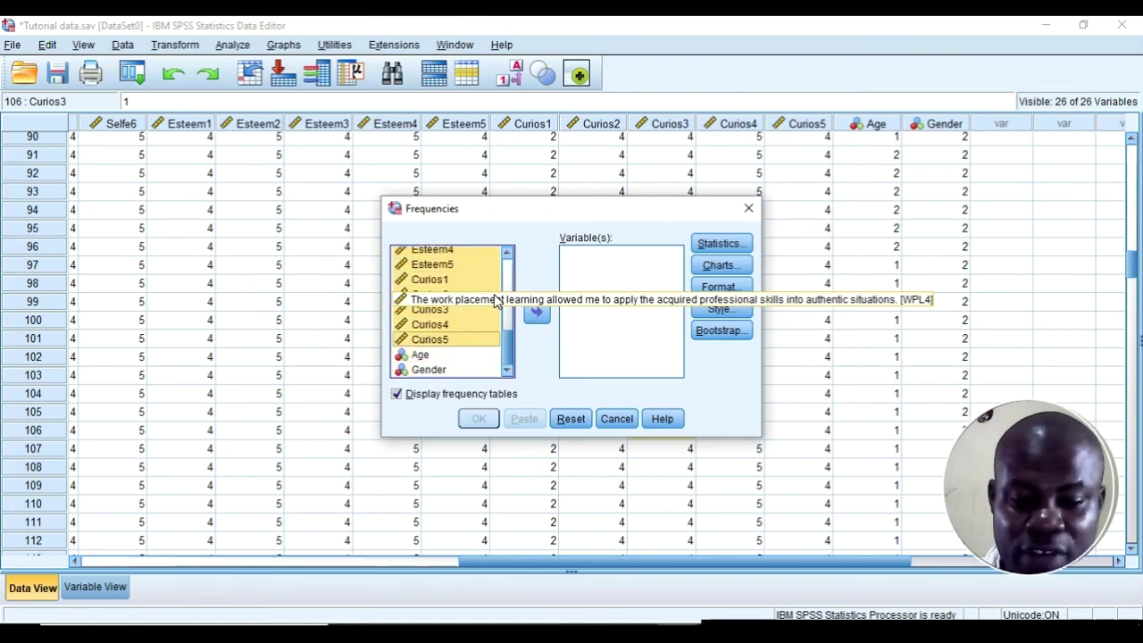
pyautogui.click(537, 312)
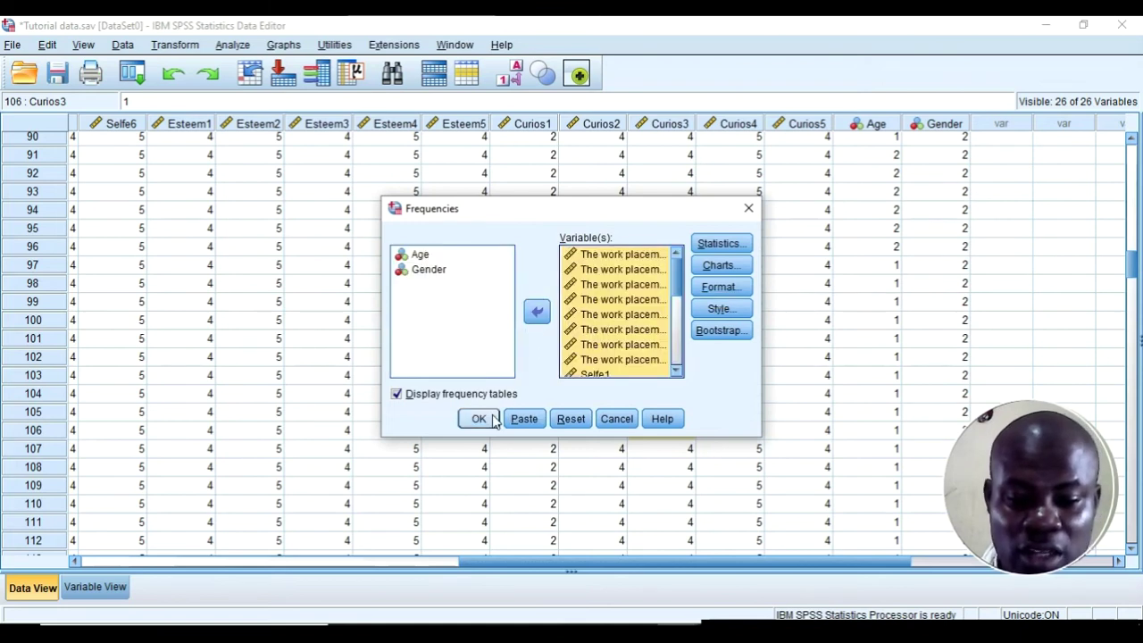
pyautogui.click(492, 417)
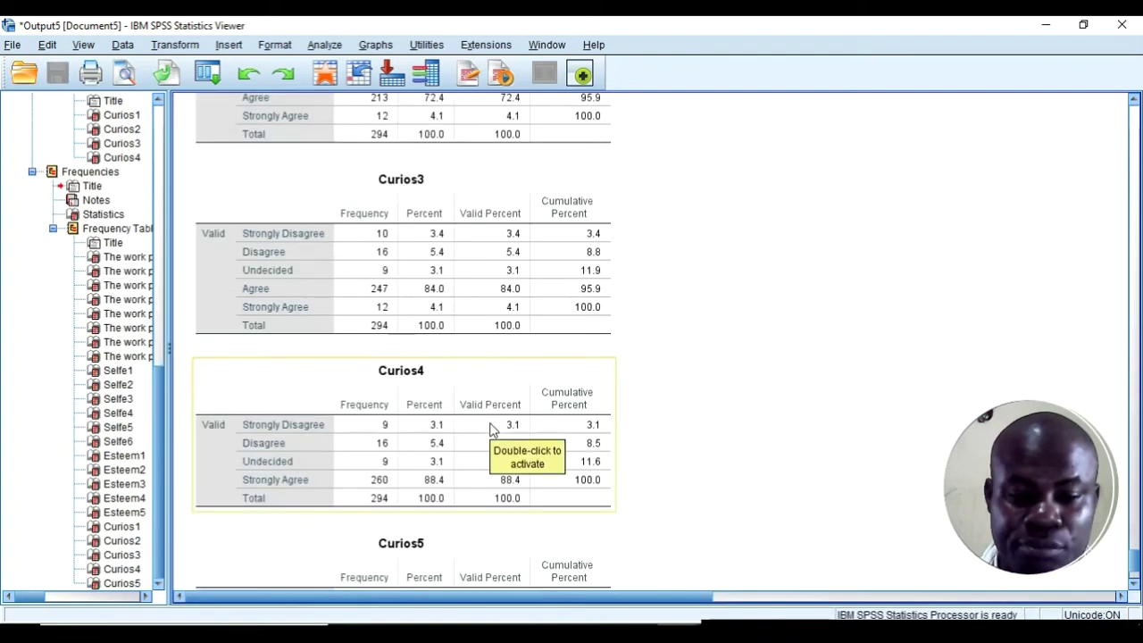
# Step: Check the missing counts of all work placement, Selfe, Esteem and Curios items in the new Statistics table
pyautogui.moveTo(1136, 571); pyautogui.dragTo(1136, 362)
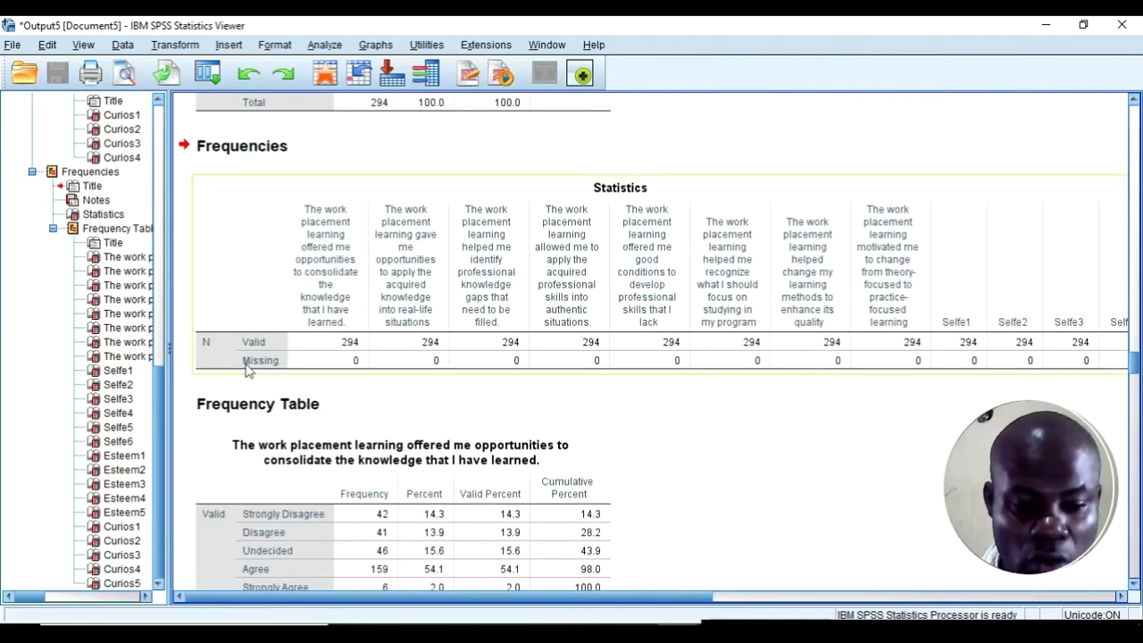
pyautogui.moveTo(597, 592); pyautogui.dragTo(304, 384)
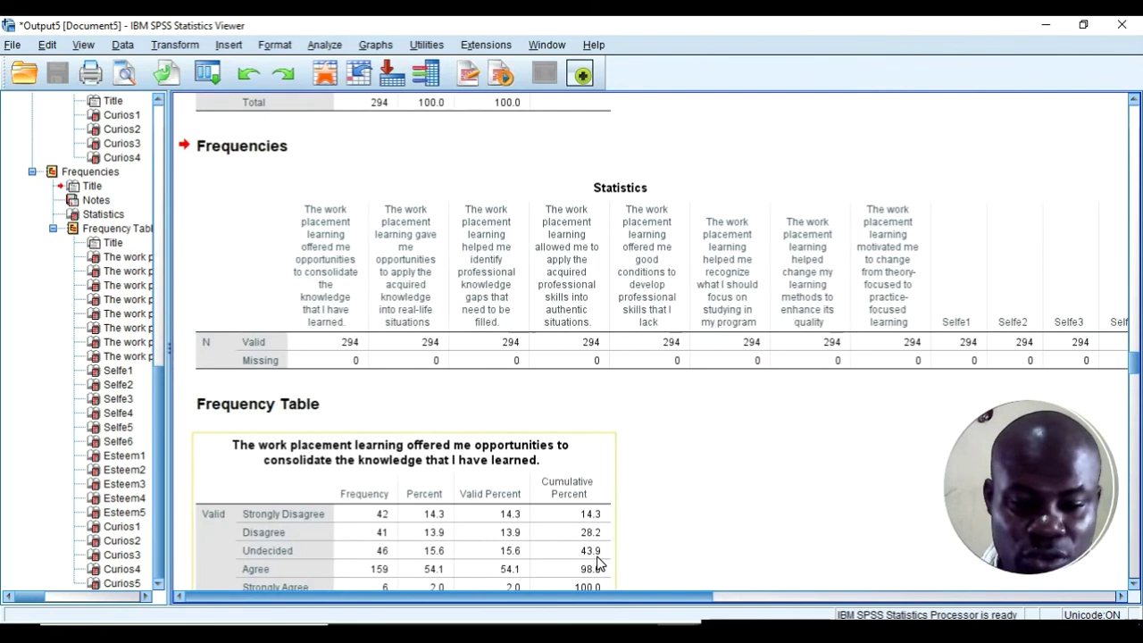
pyautogui.click(273, 362)
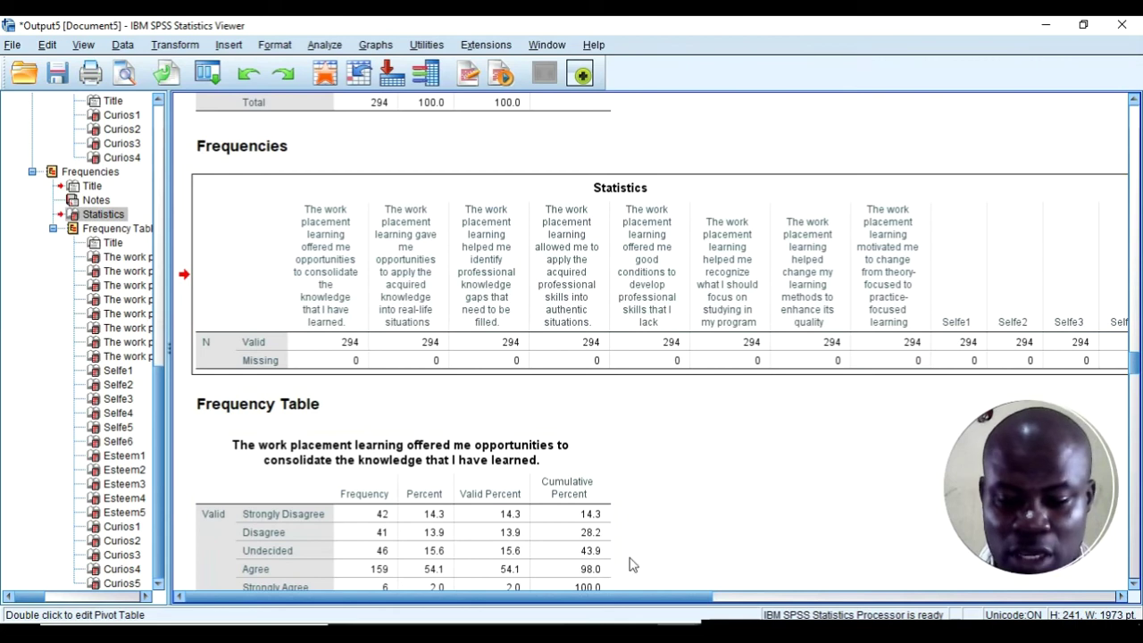
pyautogui.moveTo(638, 597); pyautogui.dragTo(1077, 592)
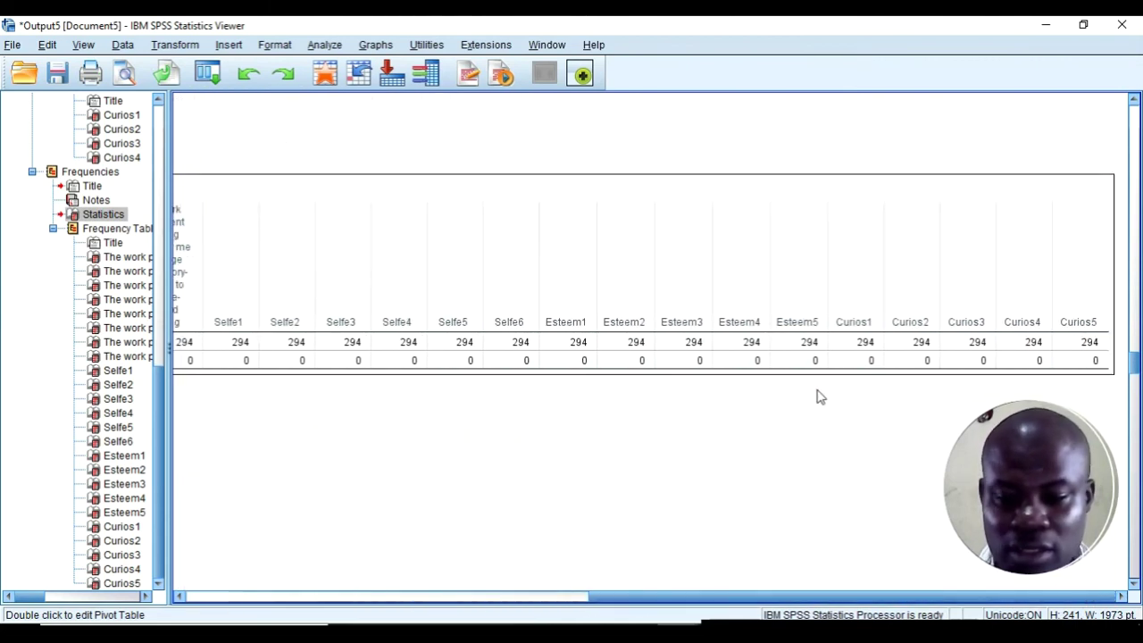
pyautogui.moveTo(735, 599); pyautogui.dragTo(335, 597)
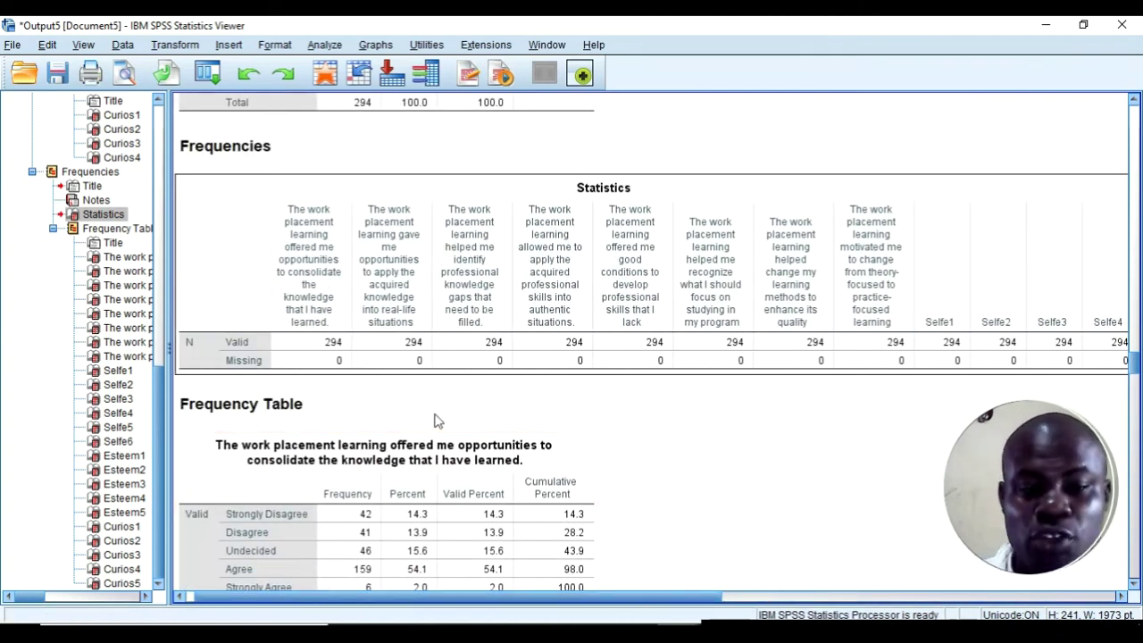